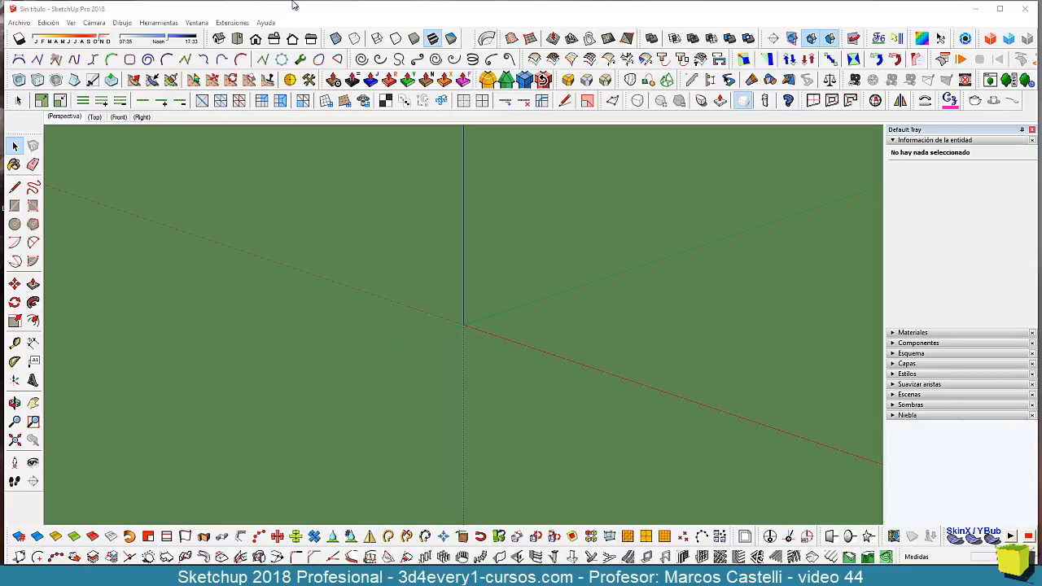
Hide the Default Tray to free up the drawing area.
{"action": "left_click", "coordinate": [199, 22]}
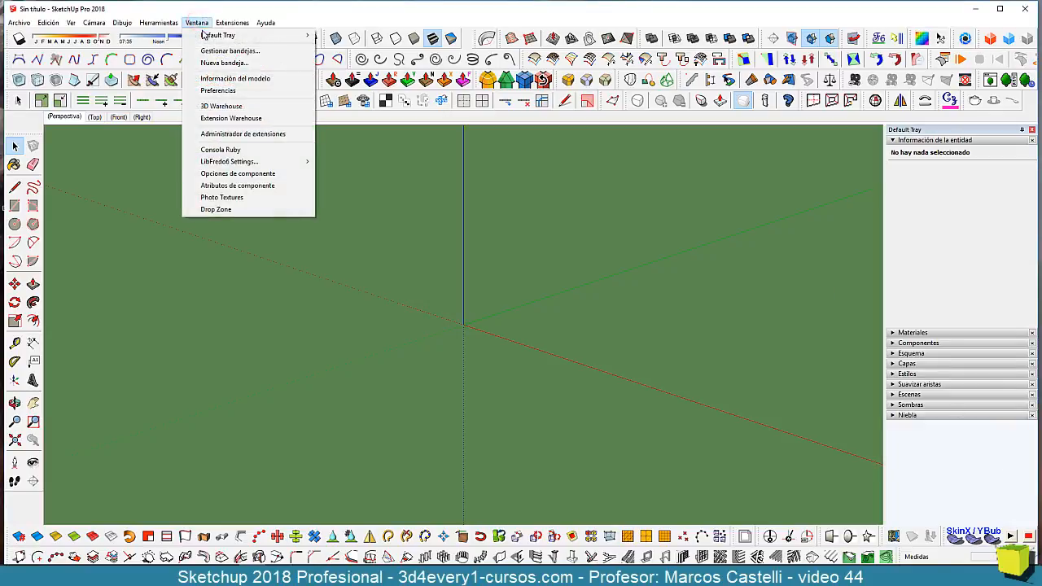
{"action": "mouse_move", "coordinate": [227, 38]}
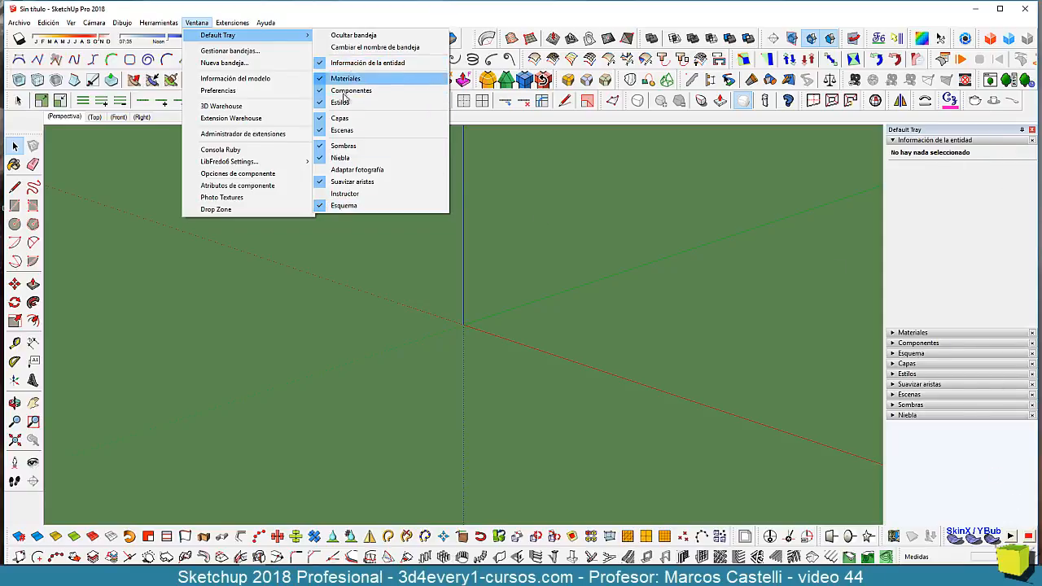
{"action": "left_click", "coordinate": [353, 35]}
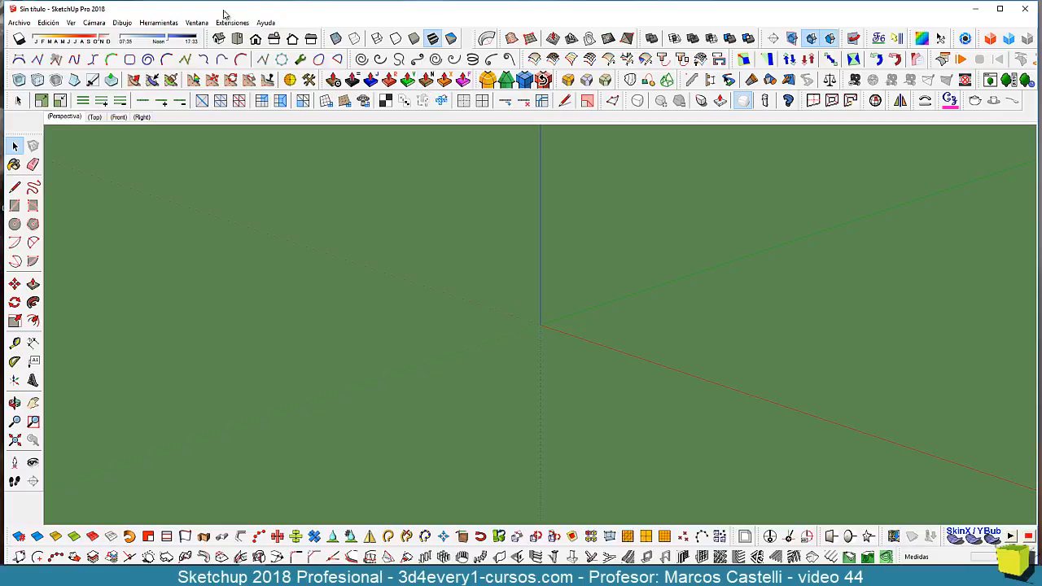
Create a new tray named Modelado containing the Información de la entidad, Capas and Esquema dialogs.
{"action": "left_click", "coordinate": [196, 22]}
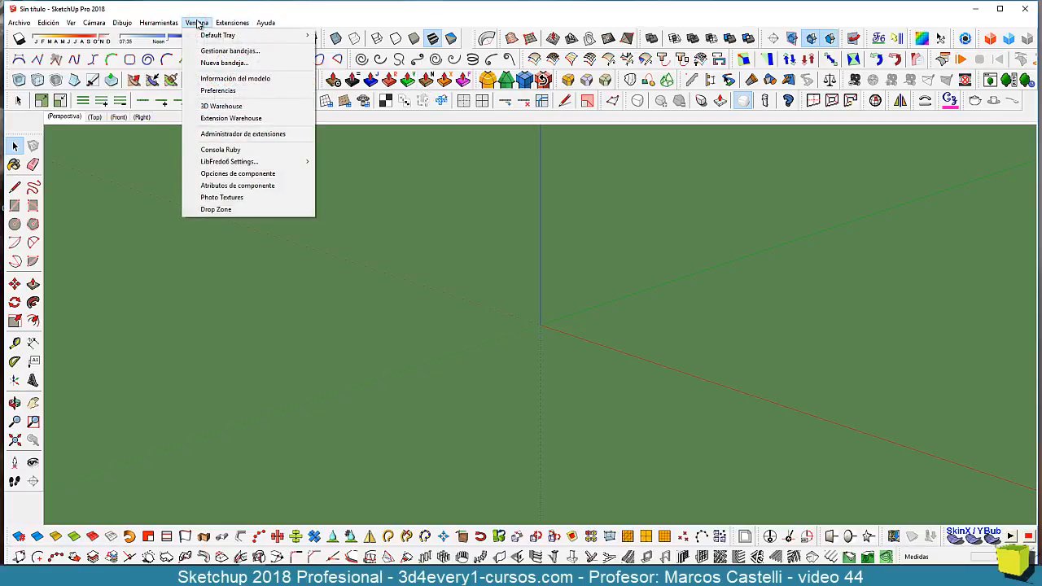
{"action": "left_click", "coordinate": [221, 63]}
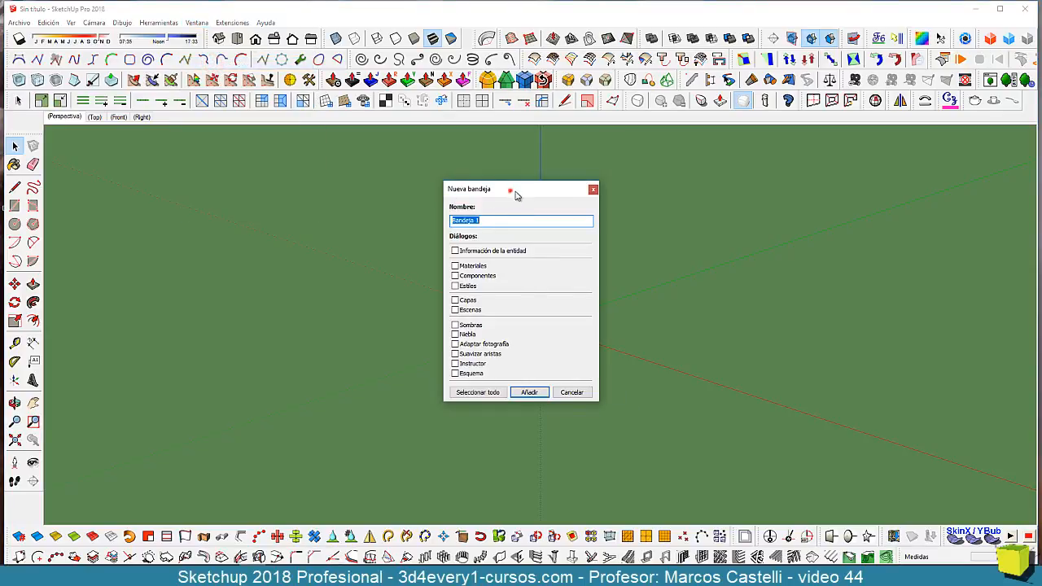
{"action": "left_click_drag", "start_coordinate": [515, 195], "coordinate": [659, 182]}
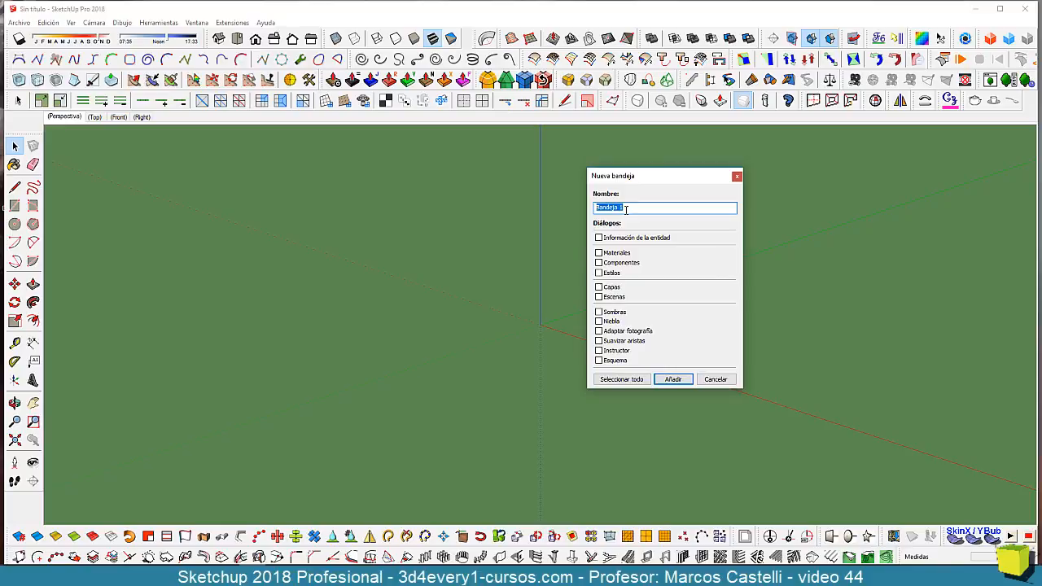
{"action": "type", "text": "Med"}
{"action": "left_click", "coordinate": [599, 237]}
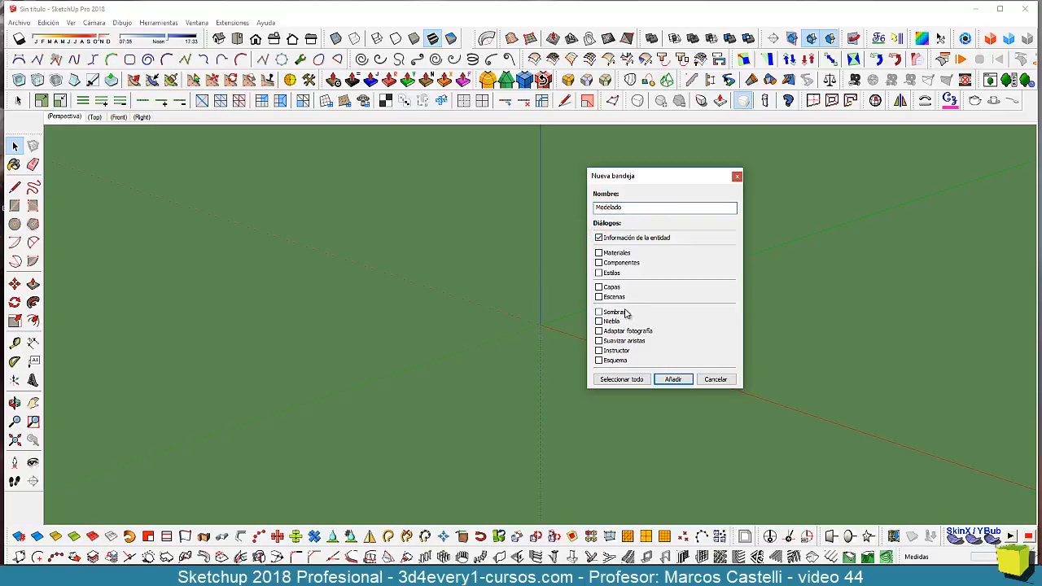
{"action": "left_click", "coordinate": [599, 360]}
{"action": "left_click", "coordinate": [599, 287]}
{"action": "left_click", "coordinate": [673, 380]}
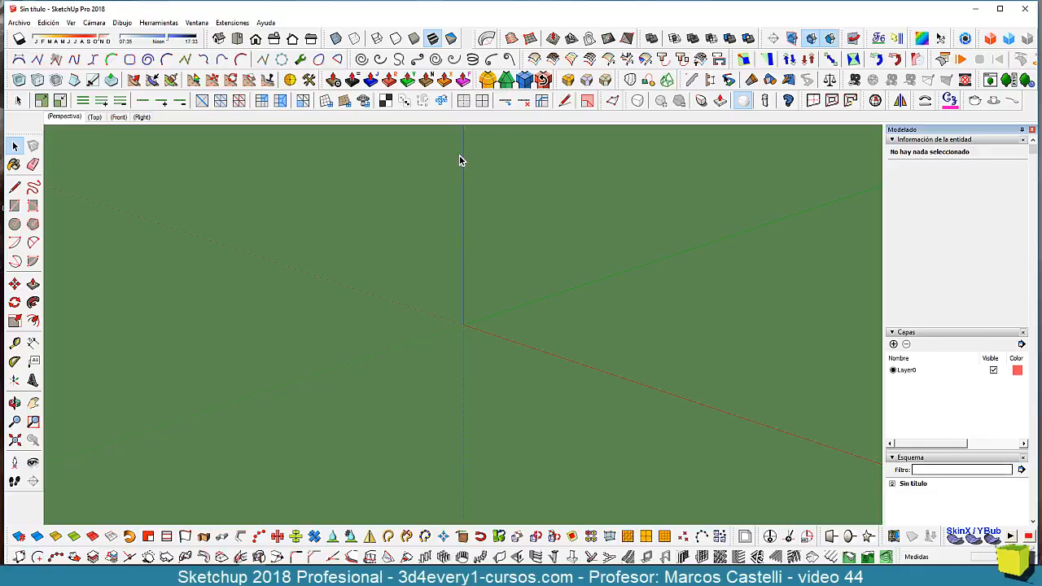
Examine which dialogs are assigned to the Default Tray and to Modelado, including in the tray manager.
{"action": "left_click", "coordinate": [196, 22]}
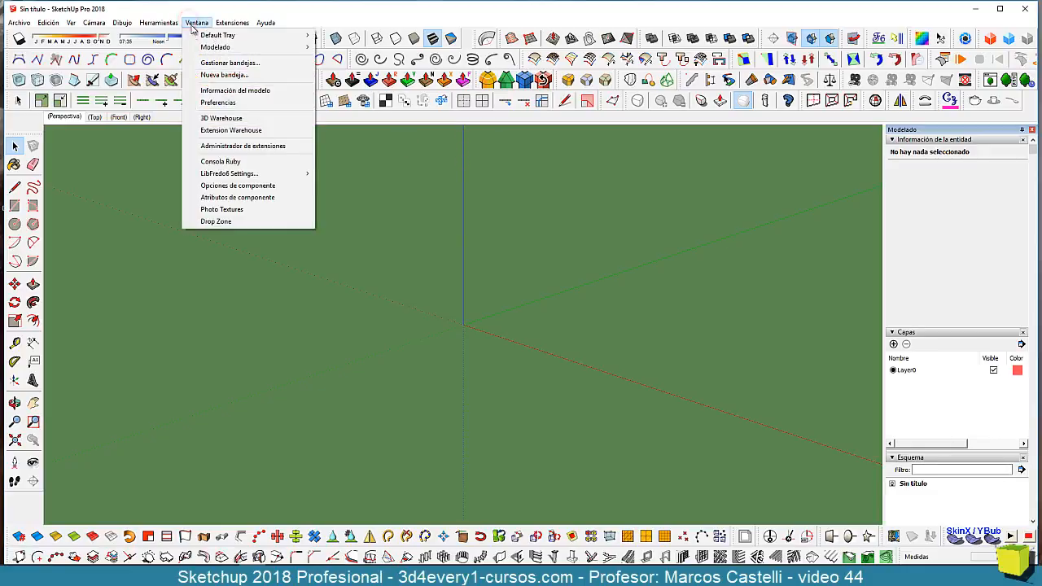
{"action": "mouse_move", "coordinate": [195, 37]}
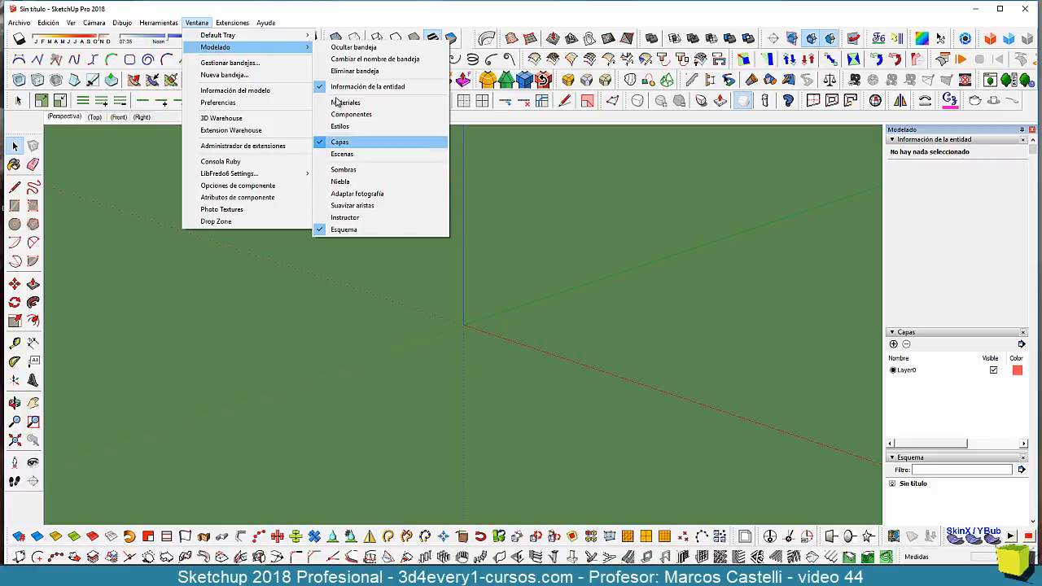
{"action": "mouse_move", "coordinate": [240, 39]}
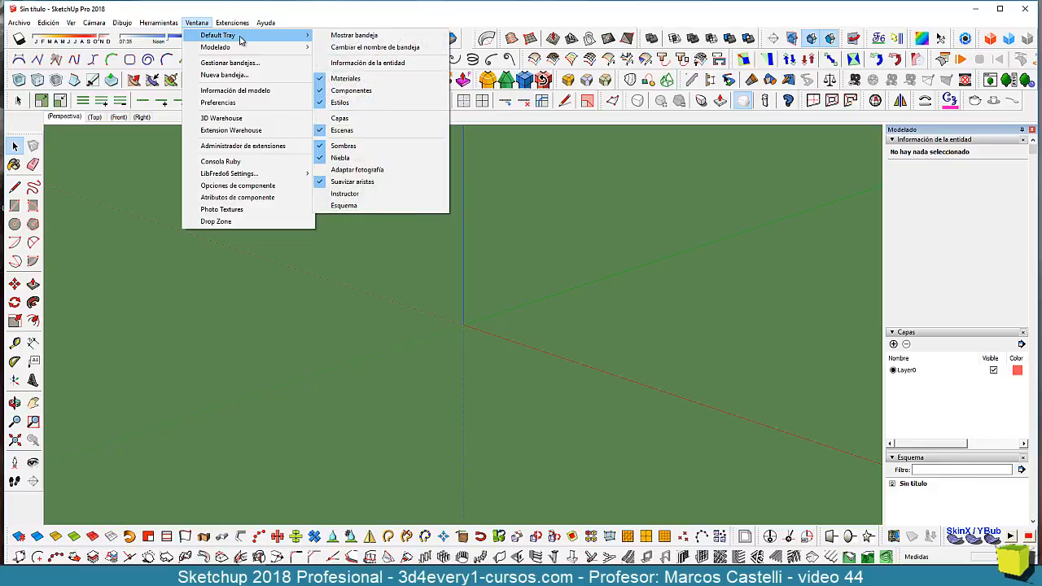
{"action": "left_click", "coordinate": [216, 63]}
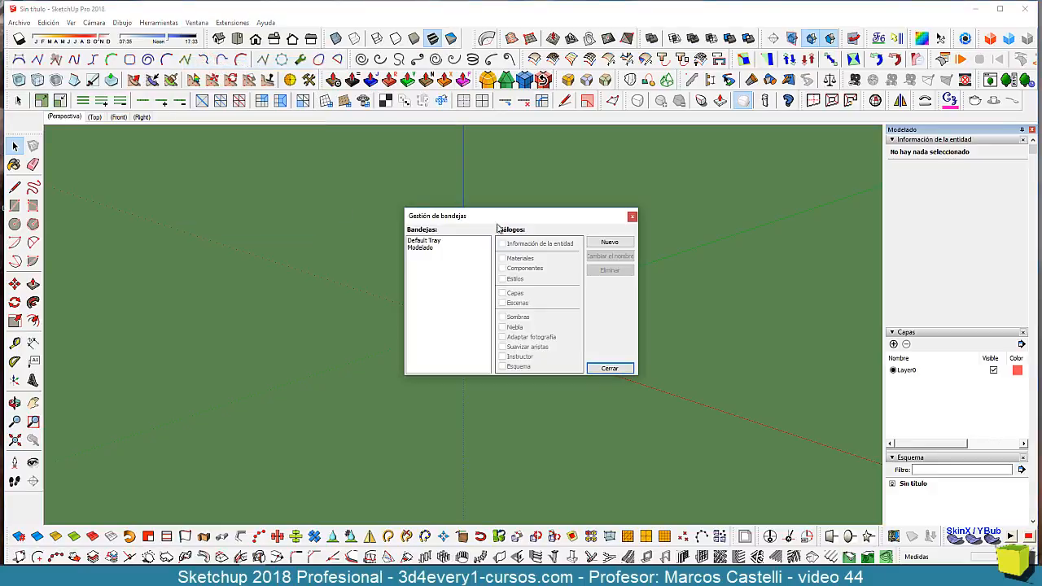
{"action": "left_click_drag", "start_coordinate": [498, 215], "coordinate": [473, 168]}
{"action": "left_click", "coordinate": [399, 194]}
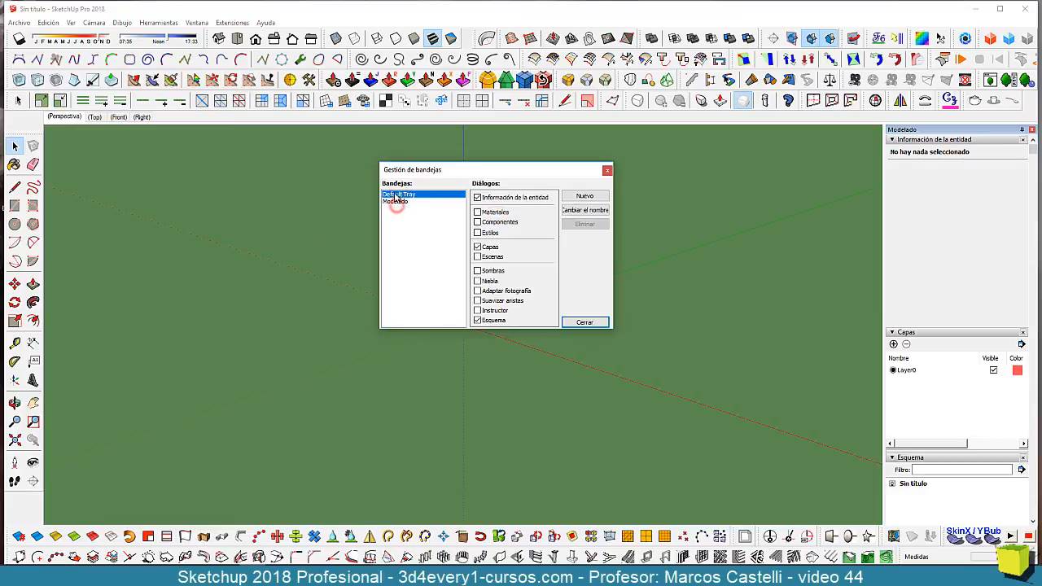
{"action": "left_click", "coordinate": [396, 194]}
{"action": "left_click_drag", "start_coordinate": [496, 171], "coordinate": [544, 175]}
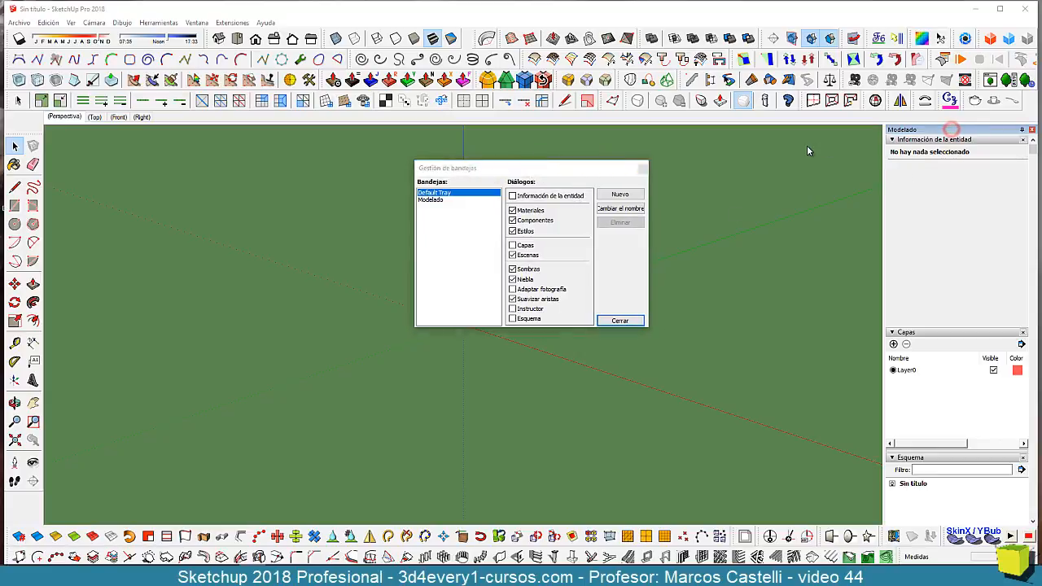
{"action": "left_click", "coordinate": [619, 320]}
Undock the Modelado tray, look through its dialogs, and dock it along the left side of the drawing area.
{"action": "left_click_drag", "start_coordinate": [970, 131], "coordinate": [692, 158]}
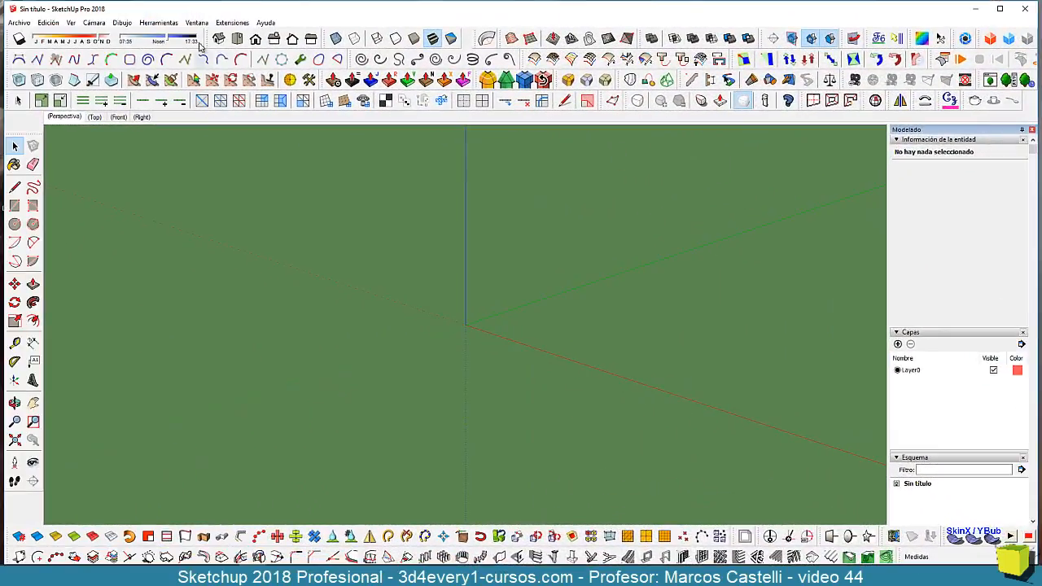
{"action": "left_click", "coordinate": [196, 22]}
{"action": "mouse_move", "coordinate": [211, 49]}
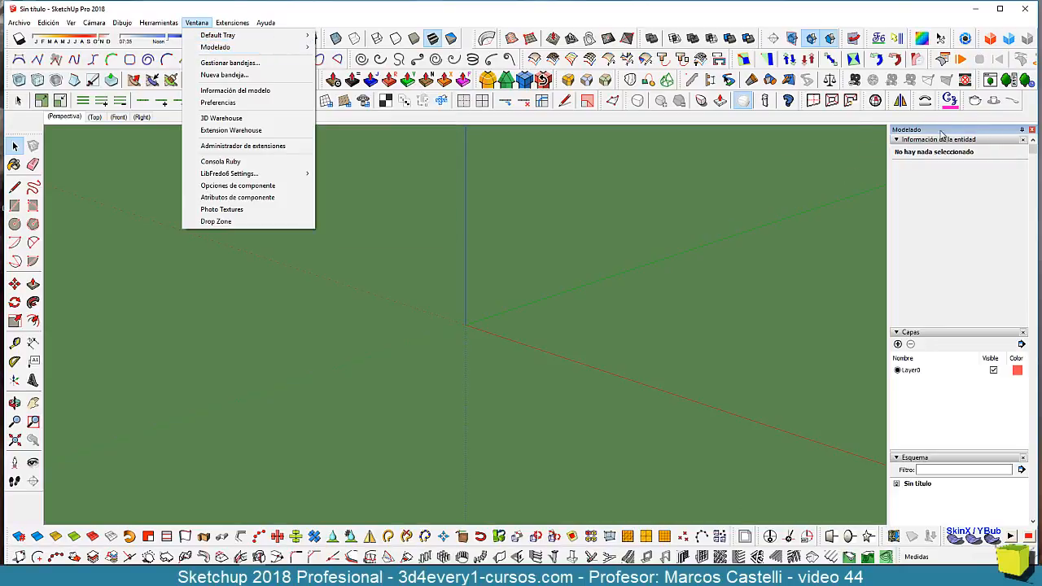
{"action": "left_click_drag", "start_coordinate": [940, 134], "coordinate": [709, 163]}
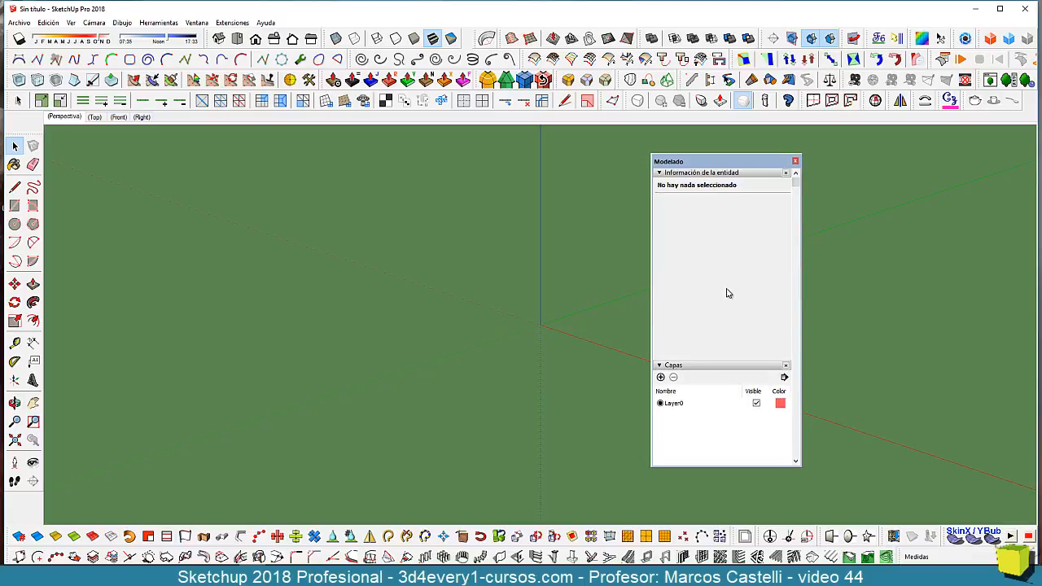
{"action": "scroll", "coordinate": [727, 293], "scroll_direction": "down", "scroll_amount": 5}
{"action": "scroll", "coordinate": [727, 269], "scroll_direction": "up", "scroll_amount": 3}
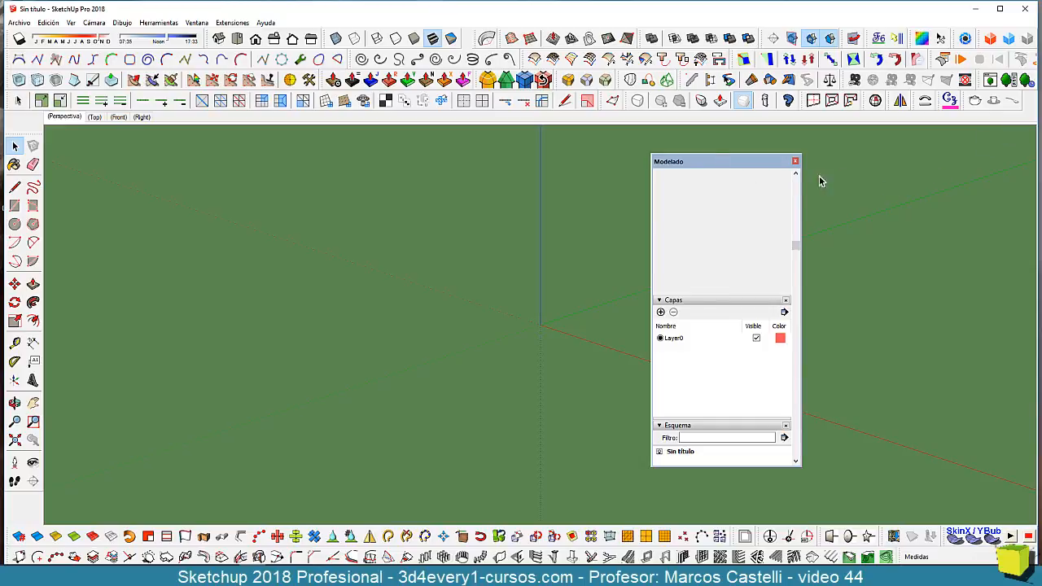
{"action": "left_click_drag", "start_coordinate": [739, 168], "coordinate": [62, 325]}
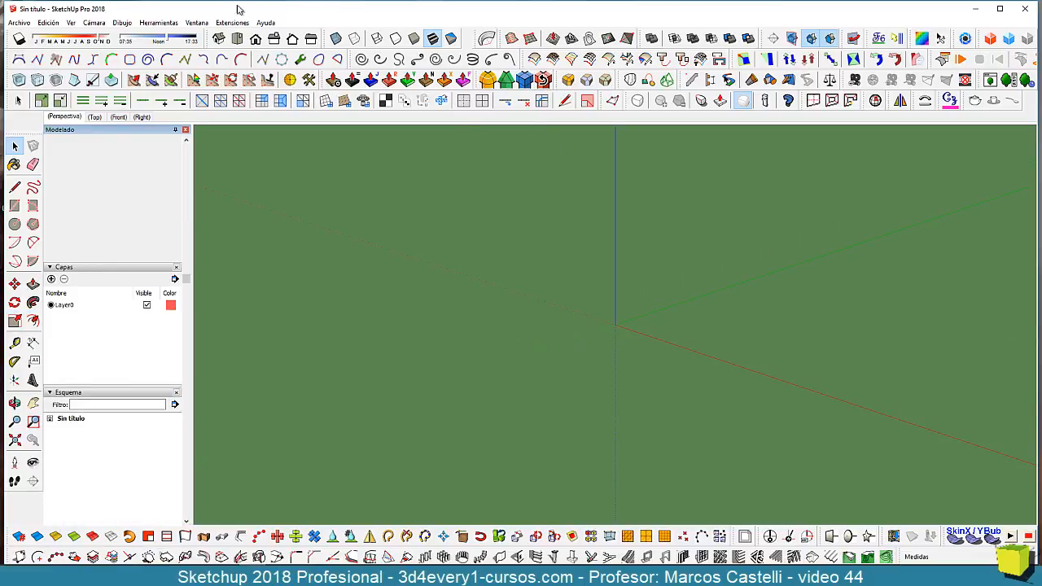
Show the Default Tray alongside the Modelado tray.
{"action": "left_click", "coordinate": [196, 22]}
{"action": "mouse_move", "coordinate": [201, 36]}
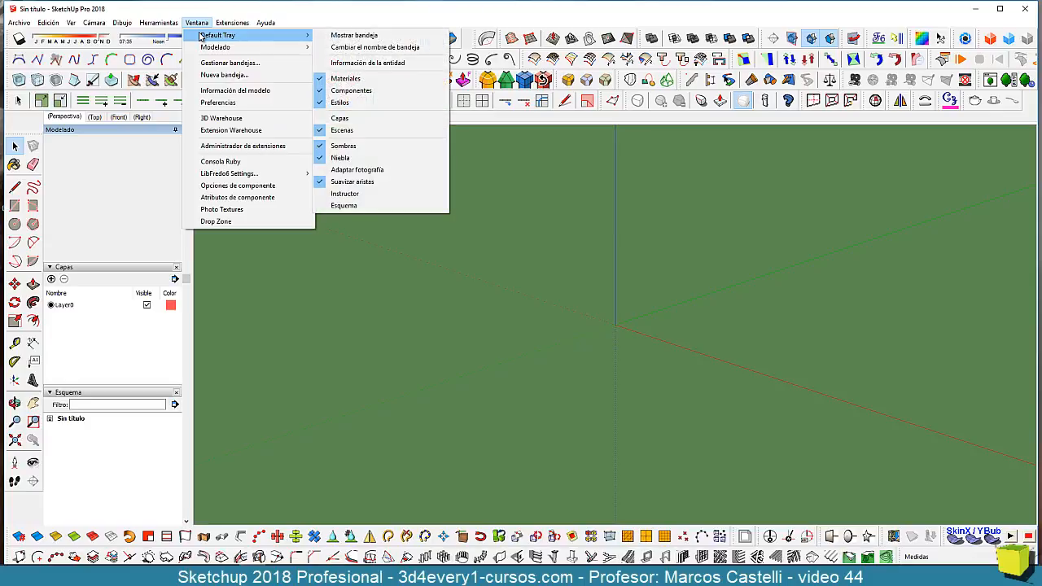
{"action": "left_click", "coordinate": [354, 35]}
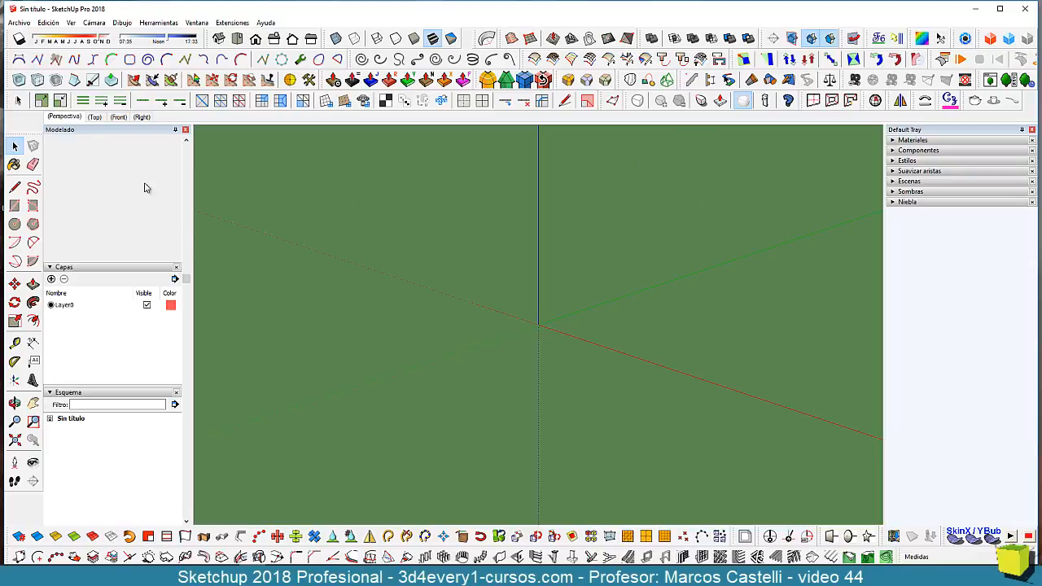
Undock the Modelado tray and the Default Tray and close both of them.
{"action": "left_click_drag", "start_coordinate": [117, 130], "coordinate": [252, 175]}
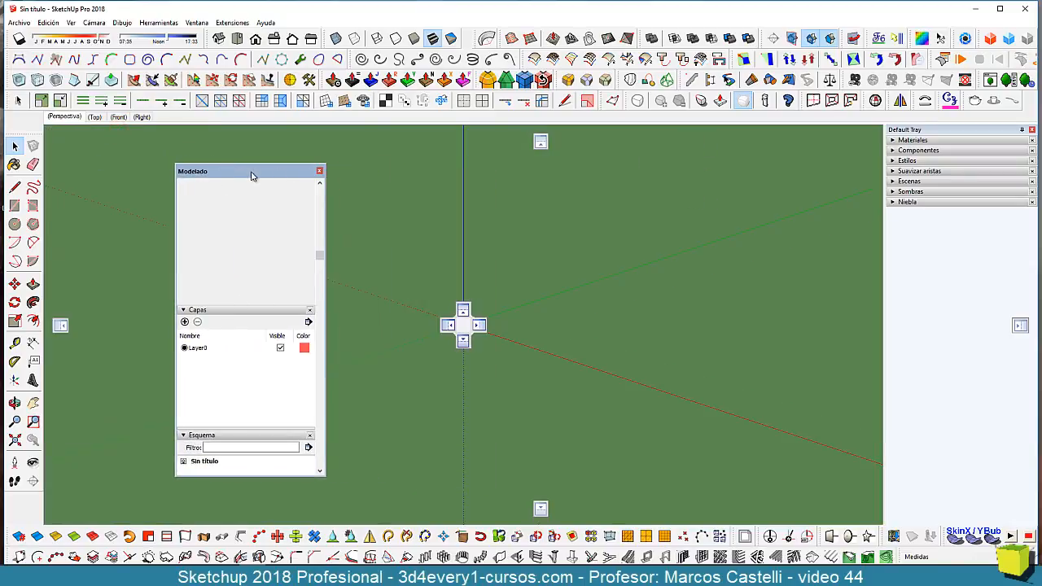
{"action": "left_click", "coordinate": [320, 172]}
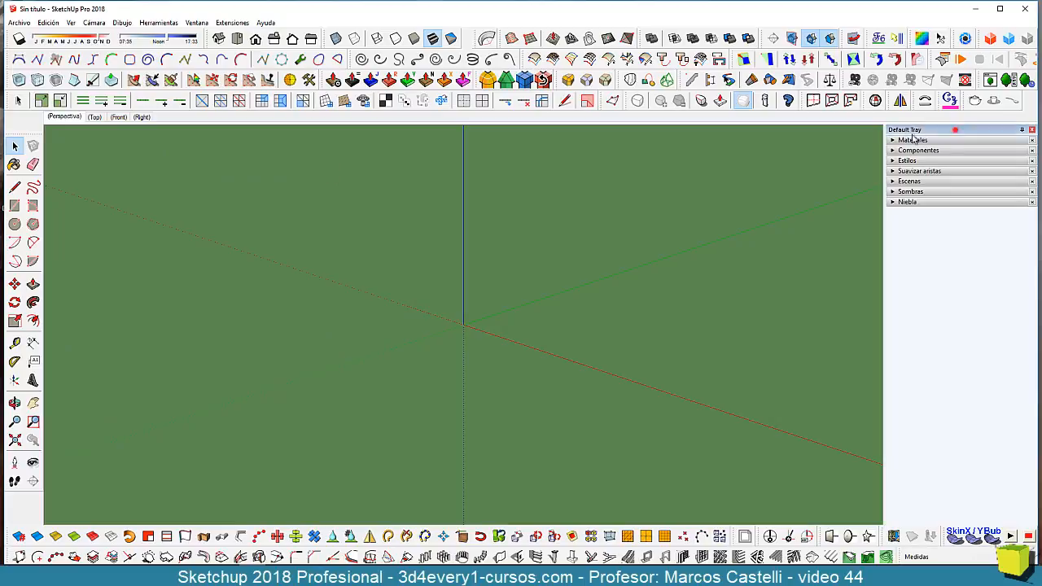
{"action": "left_click_drag", "start_coordinate": [910, 130], "coordinate": [493, 190]}
{"action": "left_click", "coordinate": [613, 193]}
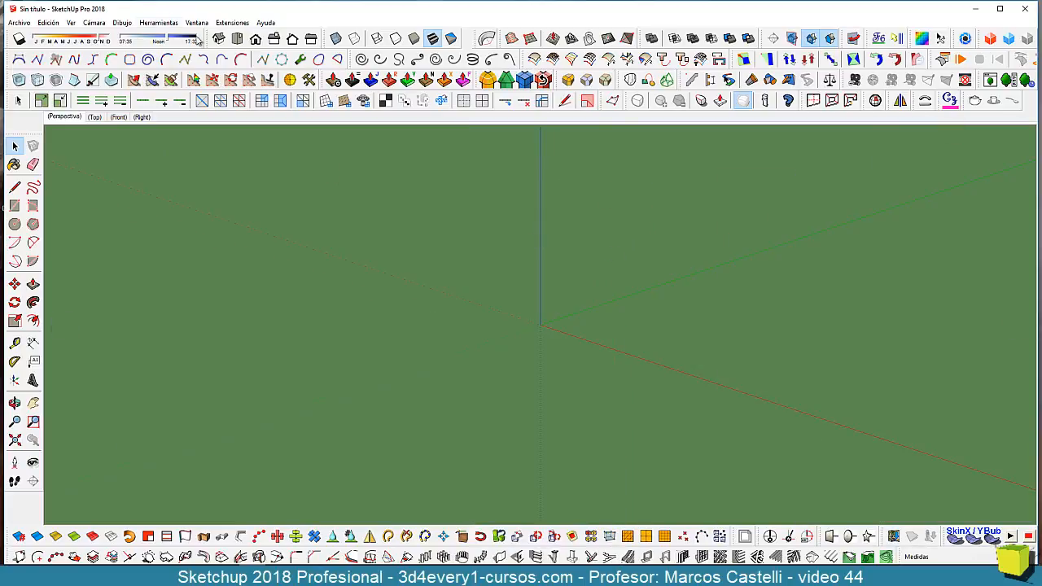
{"action": "left_click", "coordinate": [200, 23]}
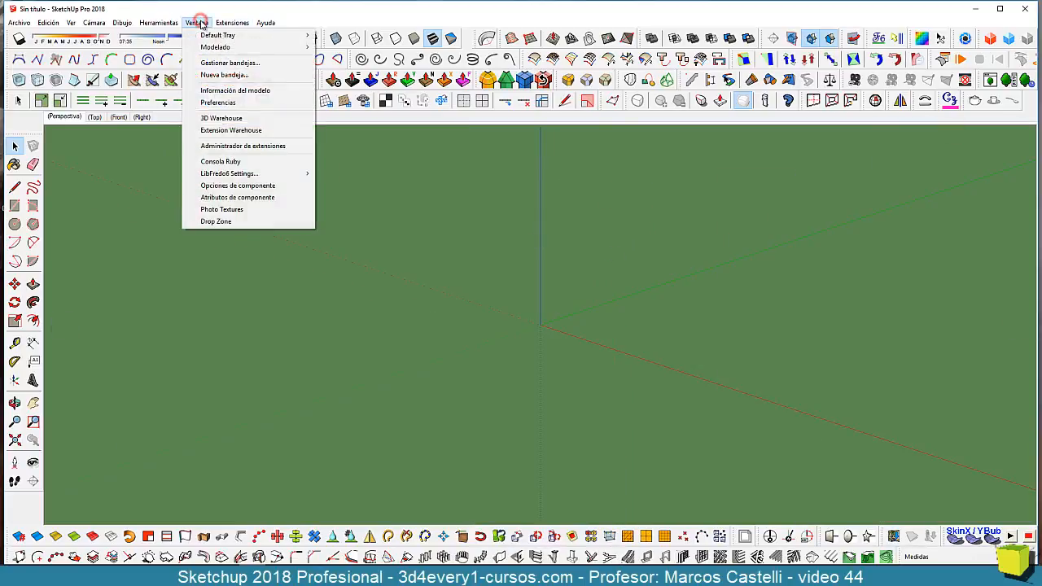
{"action": "mouse_move", "coordinate": [192, 38]}
{"action": "left_click", "coordinate": [238, 274]}
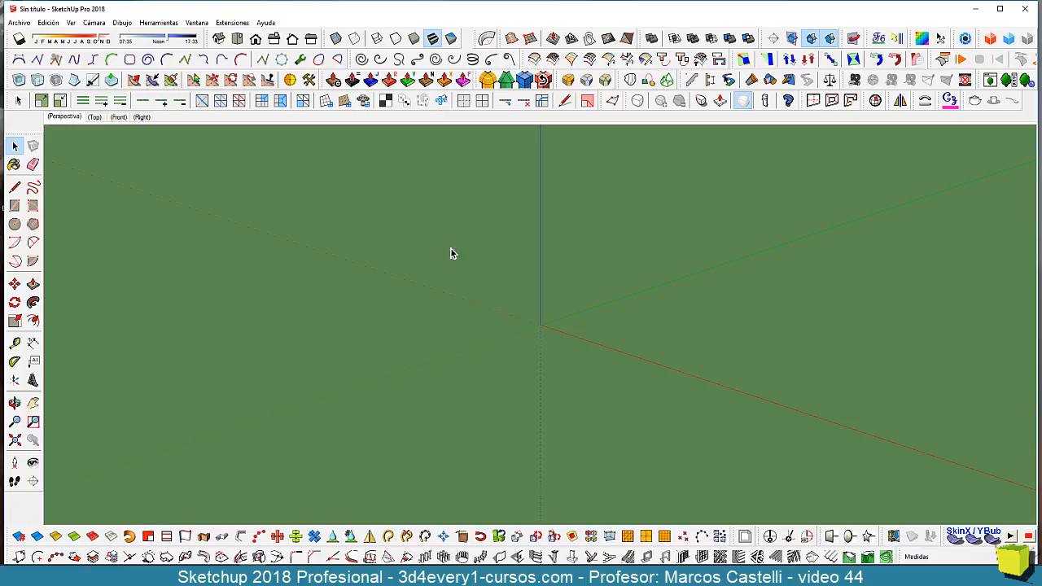
Draw a rectangle on the ground plane starting at the origin, about 2.44 m along one side.
{"action": "left_click", "coordinate": [15, 205]}
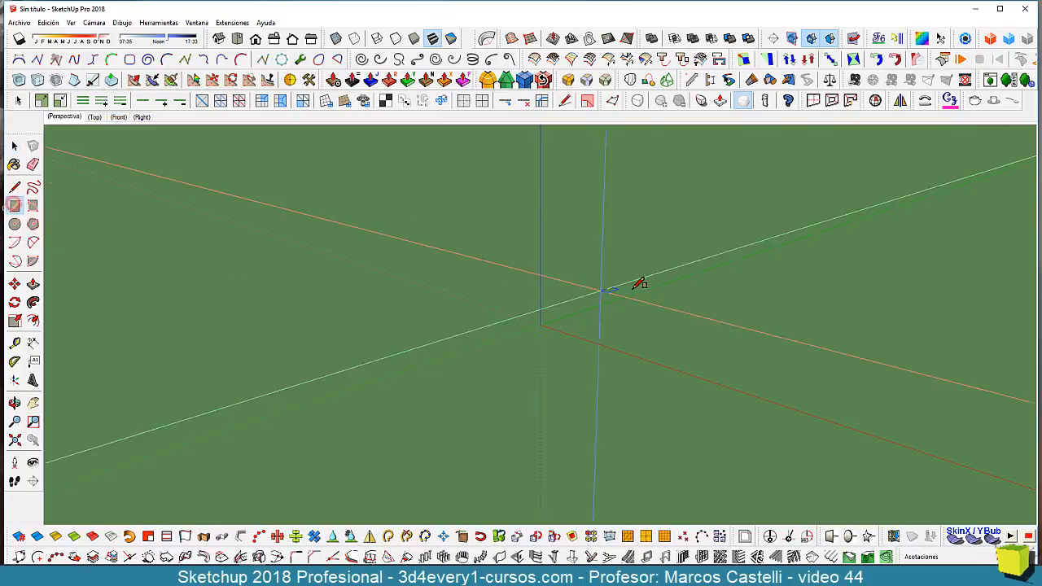
{"action": "left_click", "coordinate": [542, 323]}
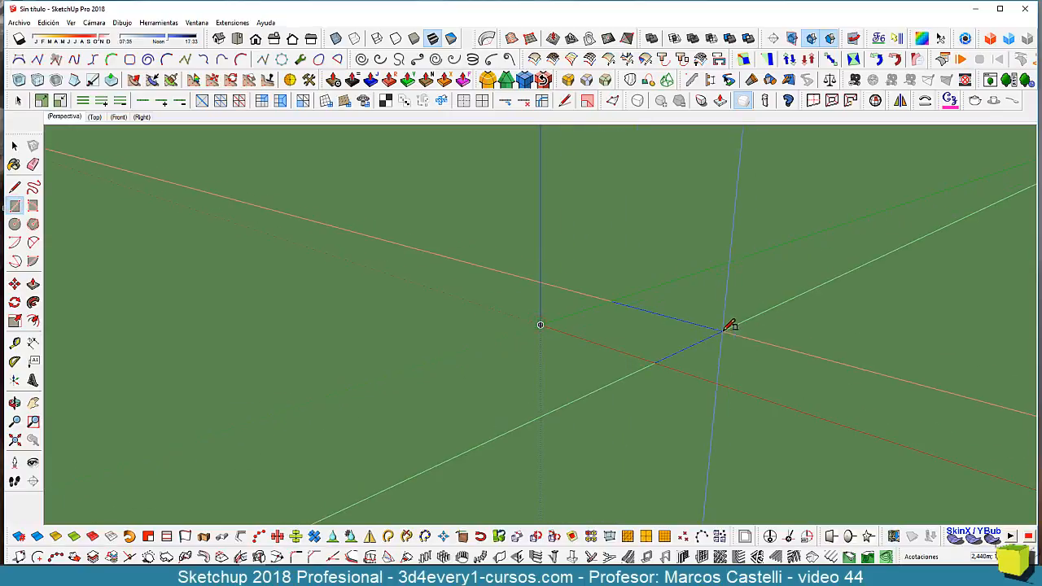
{"action": "left_click", "coordinate": [725, 327]}
Push/Pull the rectangle upward about 9.36 m into a tall box and leave the tool.
{"action": "key", "text": "p"}
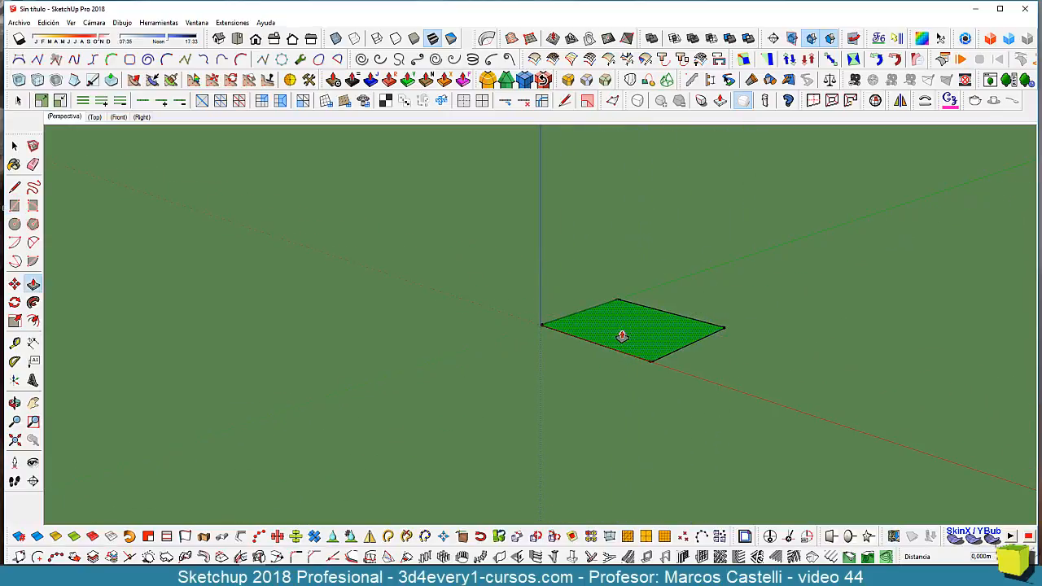
{"action": "left_click", "coordinate": [622, 334]}
{"action": "scroll", "coordinate": [628, 363], "scroll_direction": "down", "scroll_amount": 4}
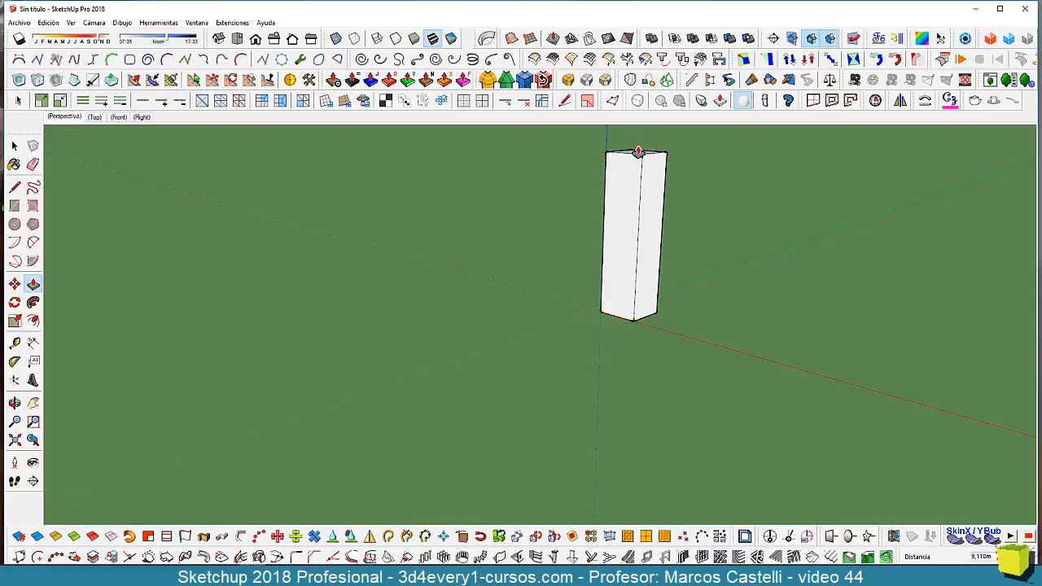
{"action": "middle_click_drag", "start_coordinate": [607, 395], "coordinate": [521, 431]}
{"action": "scroll", "coordinate": [530, 390], "scroll_direction": "up", "scroll_amount": 3}
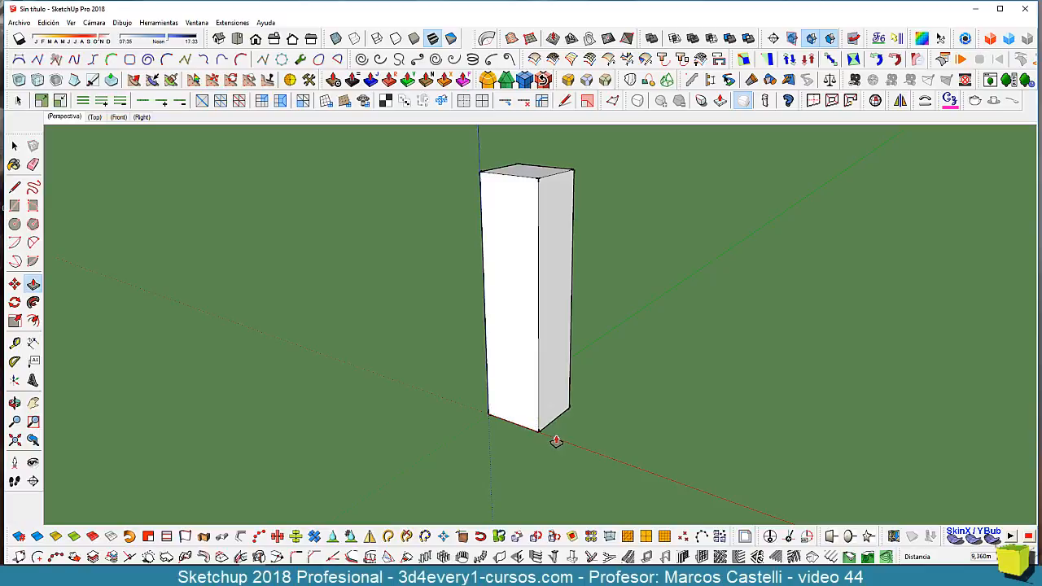
{"action": "key", "text": "space"}
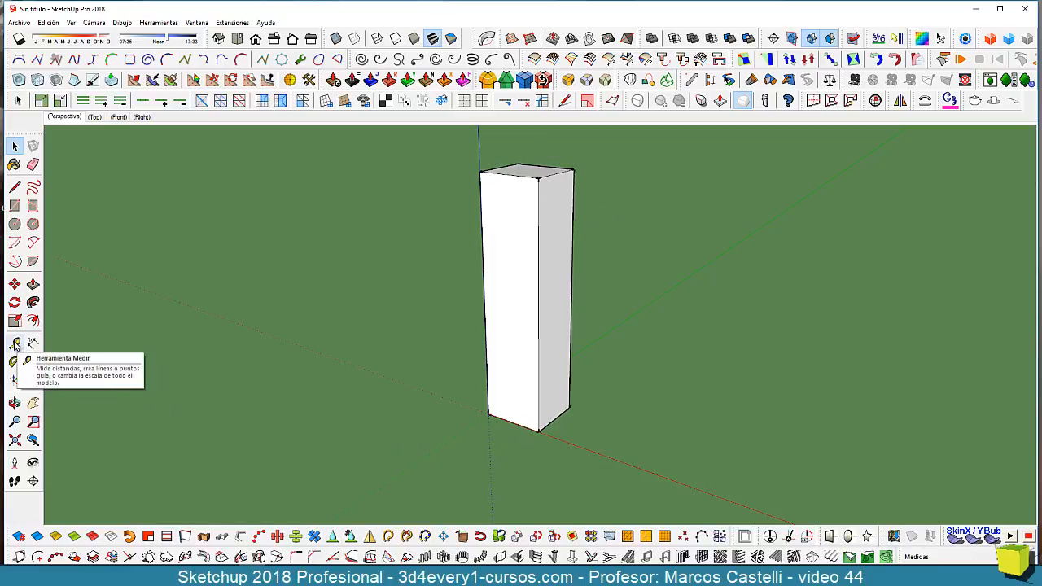
{"action": "left_click", "coordinate": [14, 343]}
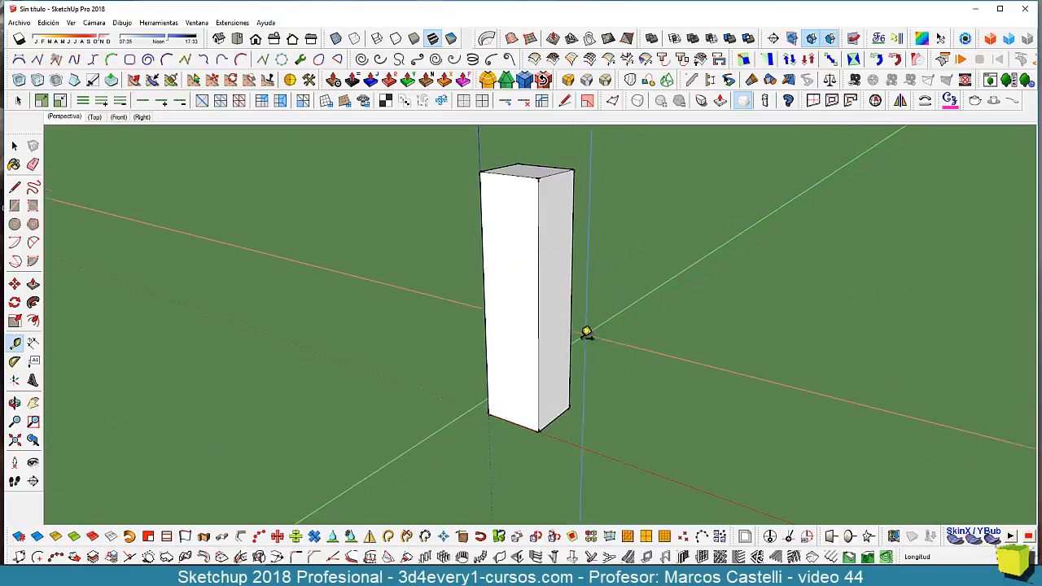
{"action": "middle_click_drag", "start_coordinate": [583, 334], "coordinate": [574, 359]}
{"action": "scroll", "coordinate": [573, 361], "scroll_direction": "down", "scroll_amount": 2}
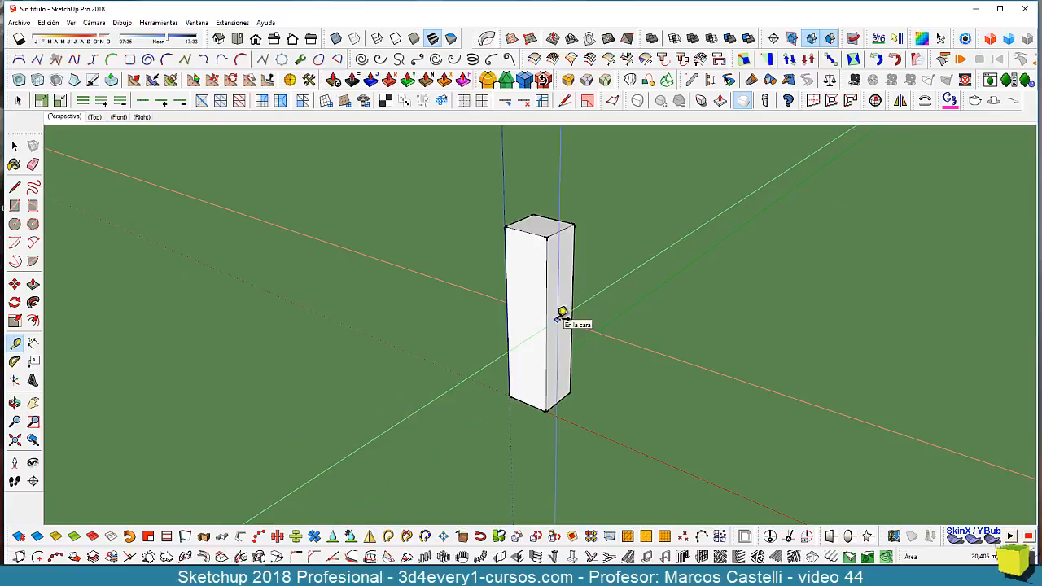
Select the whole box and scale it uniformly from its top face's centre grip to a height of 1,50 m.
{"action": "left_click", "coordinate": [15, 321]}
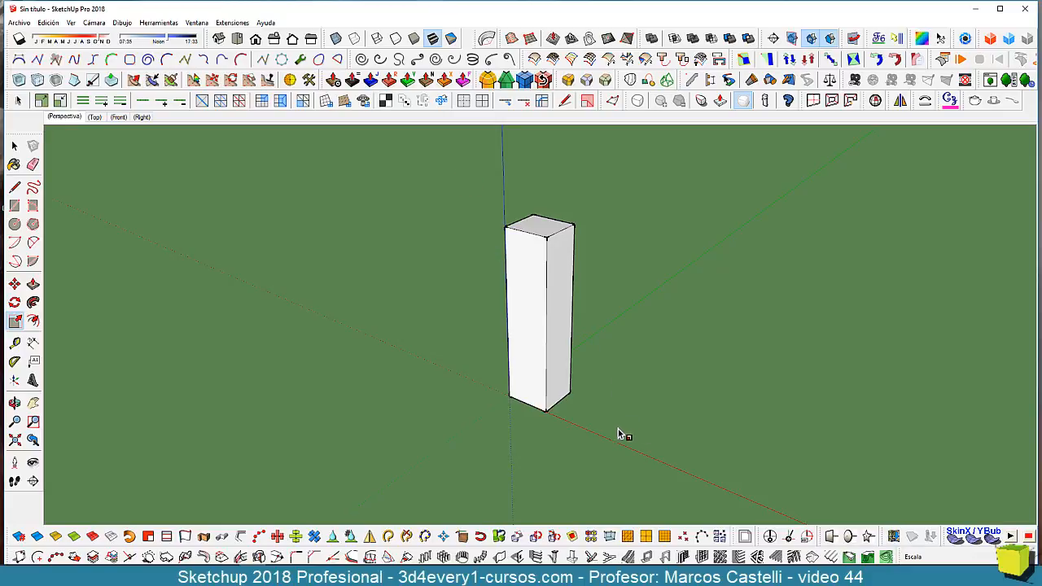
{"action": "key", "text": "space"}
{"action": "triple_click", "coordinate": [563, 346]}
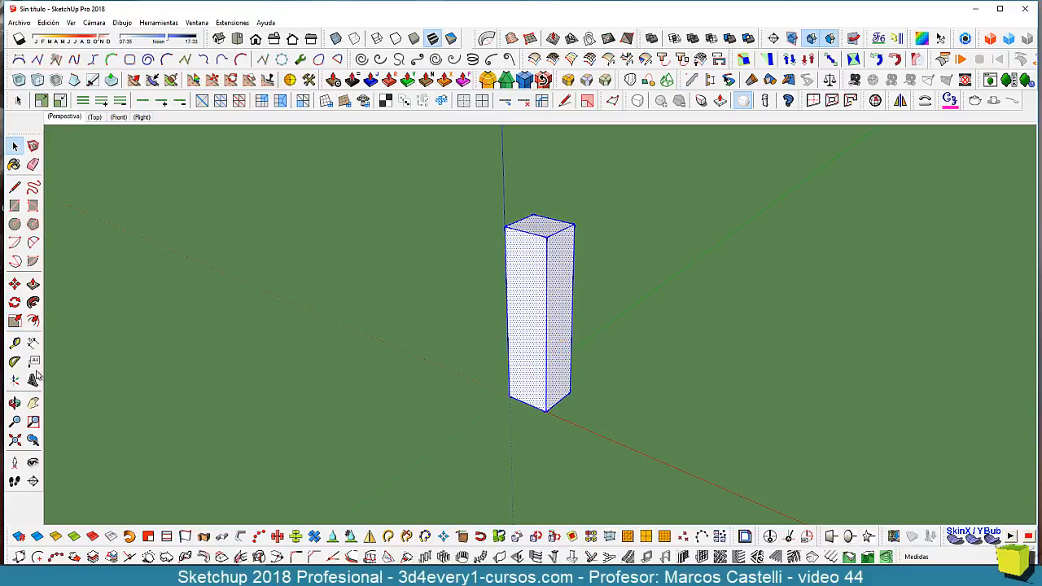
{"action": "left_click", "coordinate": [14, 320]}
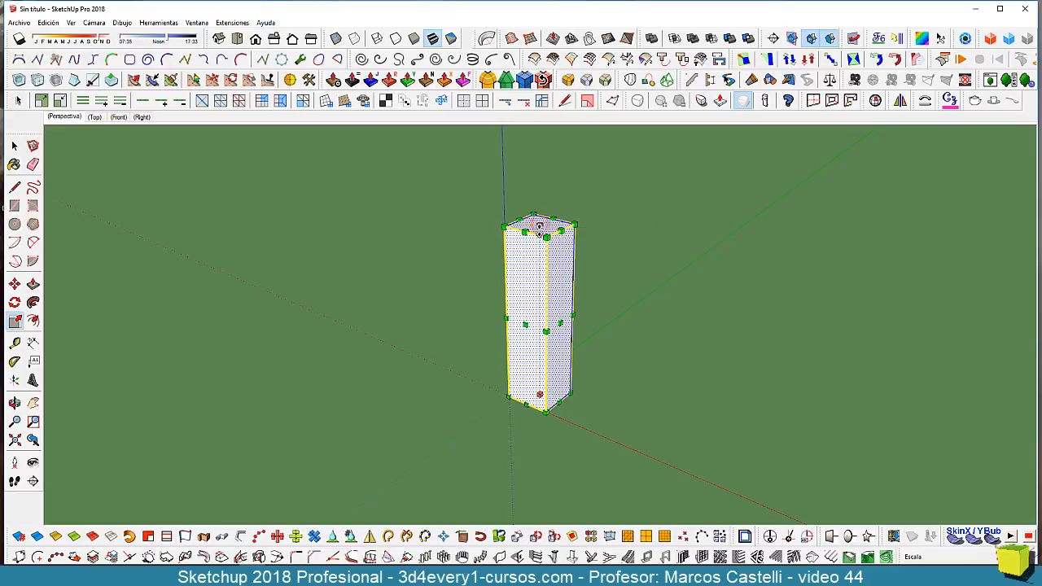
{"action": "left_click_drag", "start_coordinate": [538, 222], "coordinate": [539, 263]}
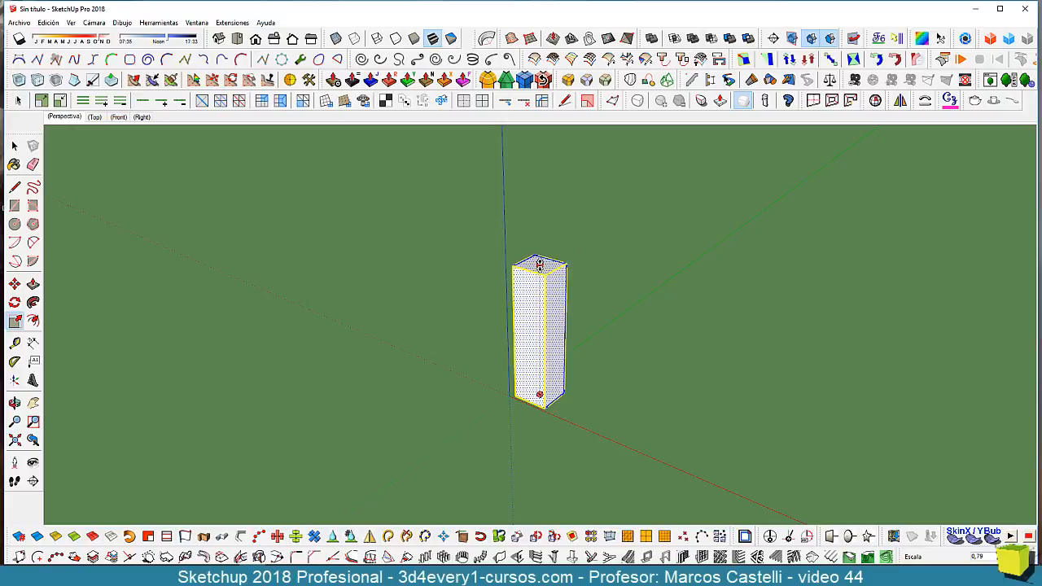
{"action": "mouse_move", "coordinate": [539, 263]}
{"action": "left_mouse_down"}
{"action": "mouse_move", "coordinate": [540, 246]}
{"action": "mouse_move", "coordinate": [539, 279]}
{"action": "left_mouse_up"}
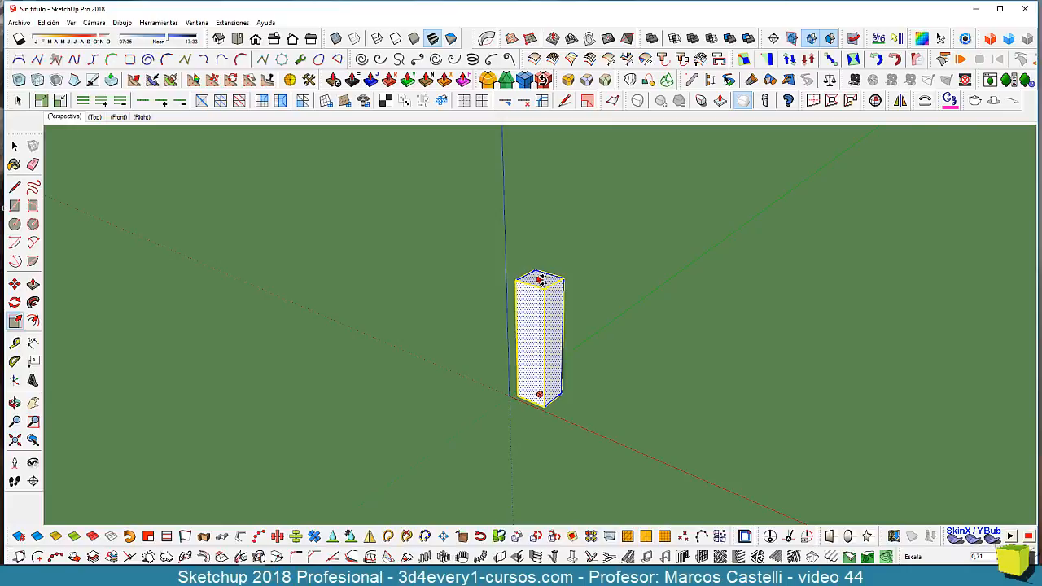
{"action": "left_click_drag", "start_coordinate": [539, 279], "coordinate": [538, 279]}
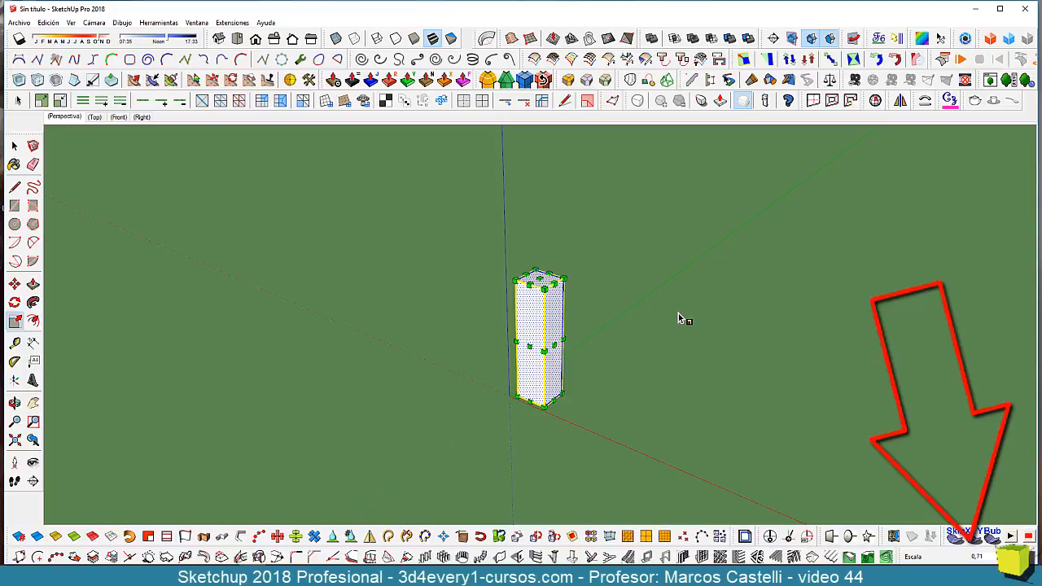
{"action": "type", "text": "1,50m"}
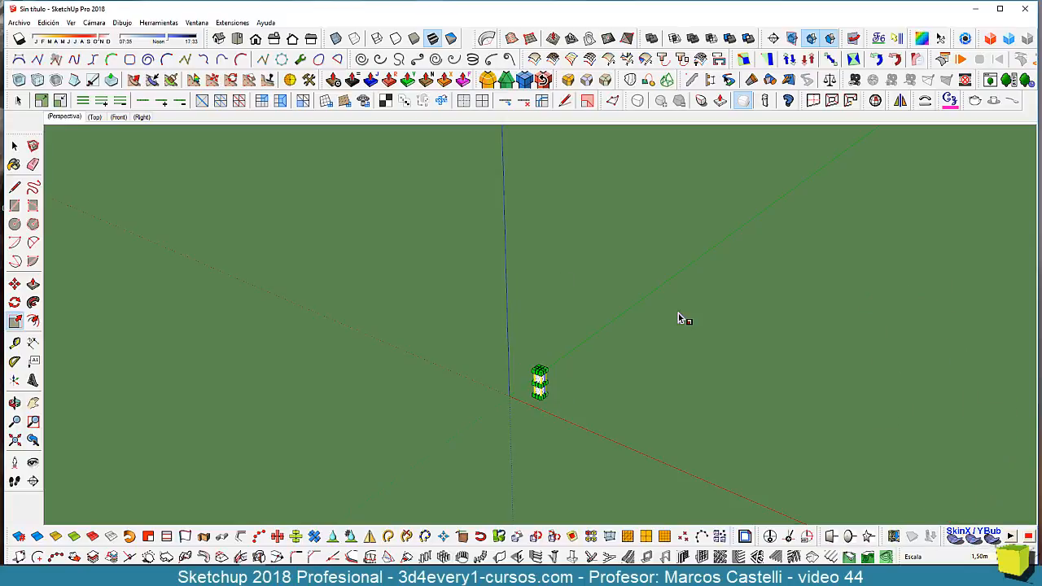
Measure the scaled box's height along its vertical edge with the Tape Measure.
{"action": "scroll", "coordinate": [538, 403], "scroll_direction": "up", "scroll_amount": 5}
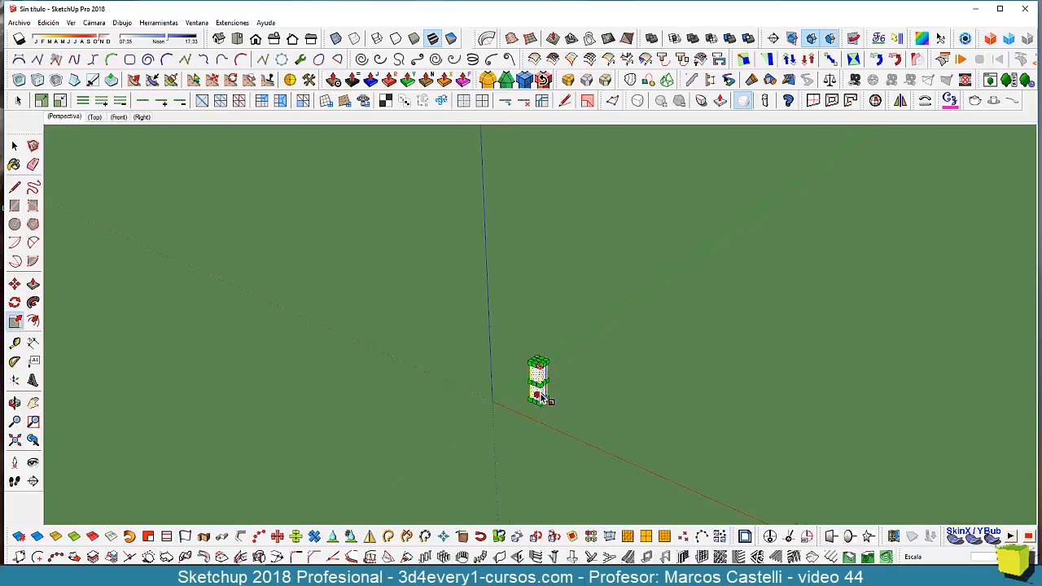
{"action": "scroll", "coordinate": [537, 403], "scroll_direction": "up", "scroll_amount": 4}
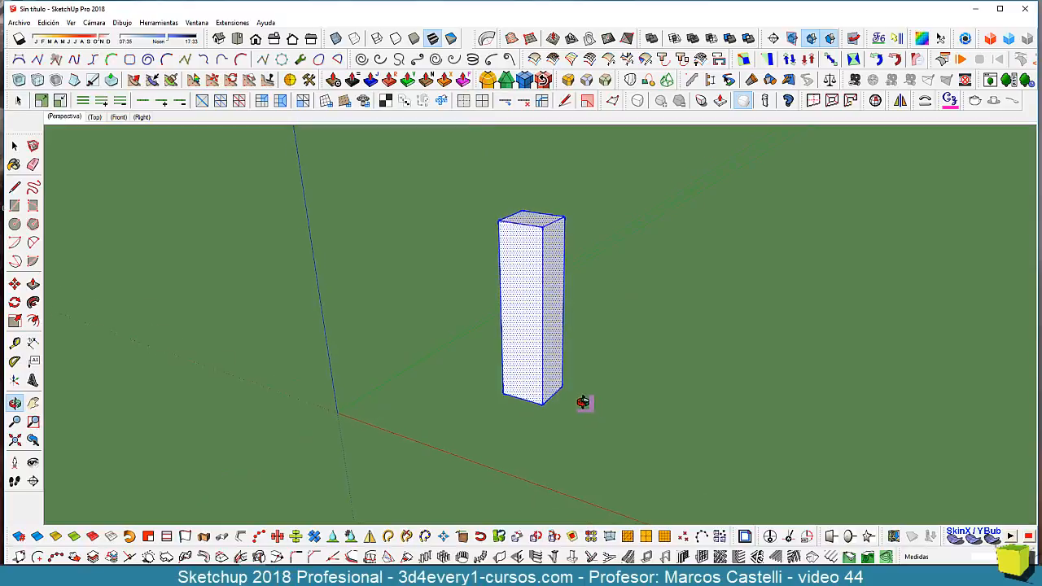
{"action": "left_click", "coordinate": [179, 366]}
{"action": "left_click", "coordinate": [15, 343]}
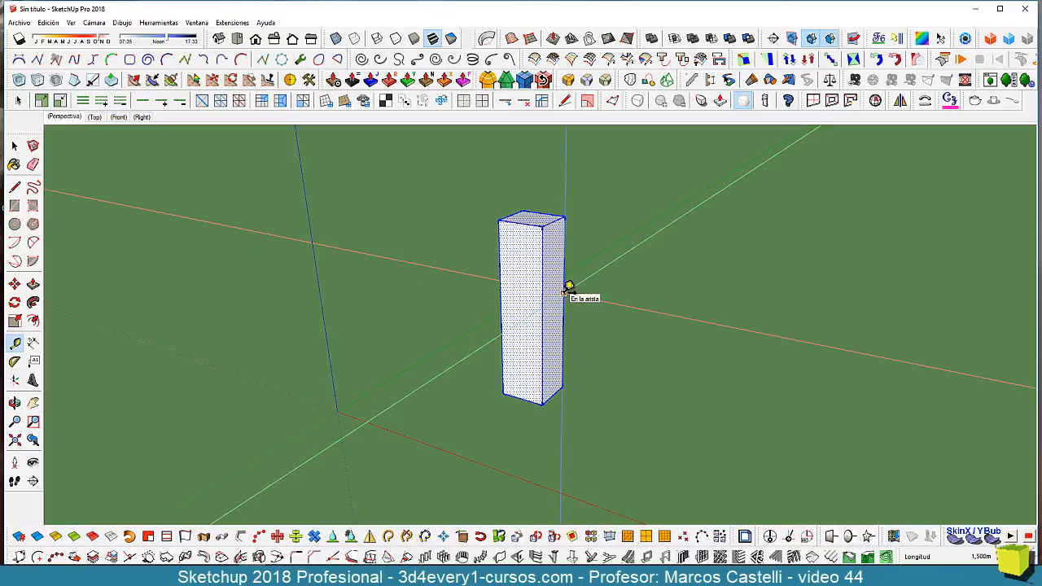
{"action": "scroll", "coordinate": [551, 426], "scroll_direction": "down", "scroll_amount": 4}
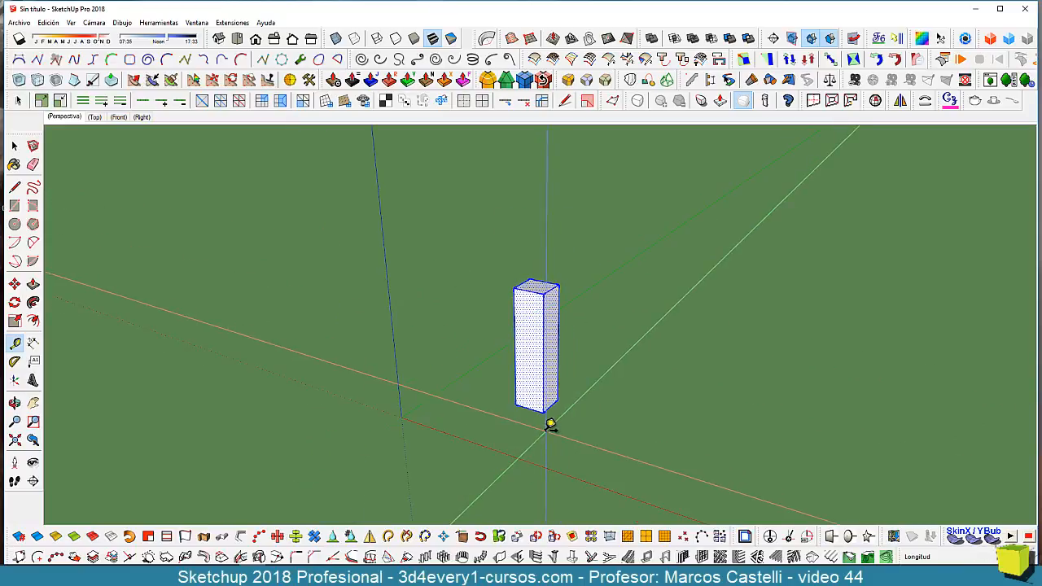
Scale the box uniformly from its top face's centre grip to a height of 2 m.
{"action": "left_click", "coordinate": [14, 321]}
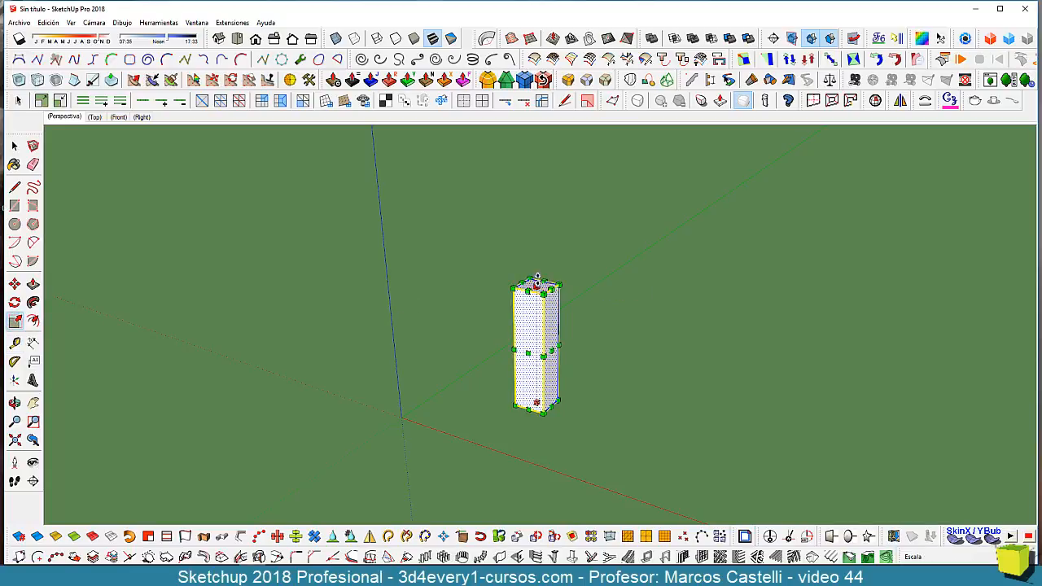
{"action": "left_click_drag", "start_coordinate": [536, 285], "coordinate": [547, 162]}
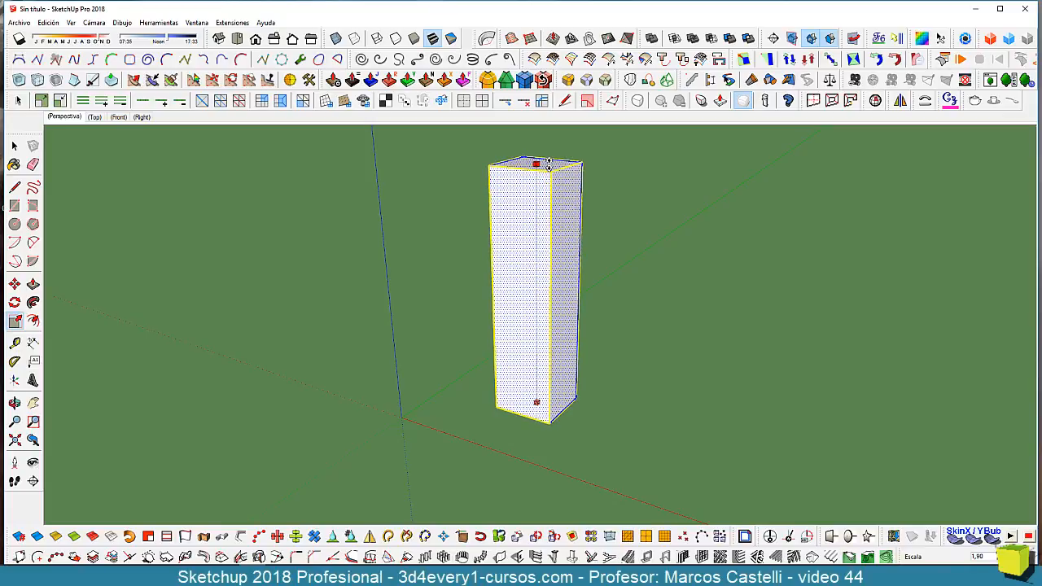
{"action": "left_click_drag", "start_coordinate": [548, 162], "coordinate": [548, 162]}
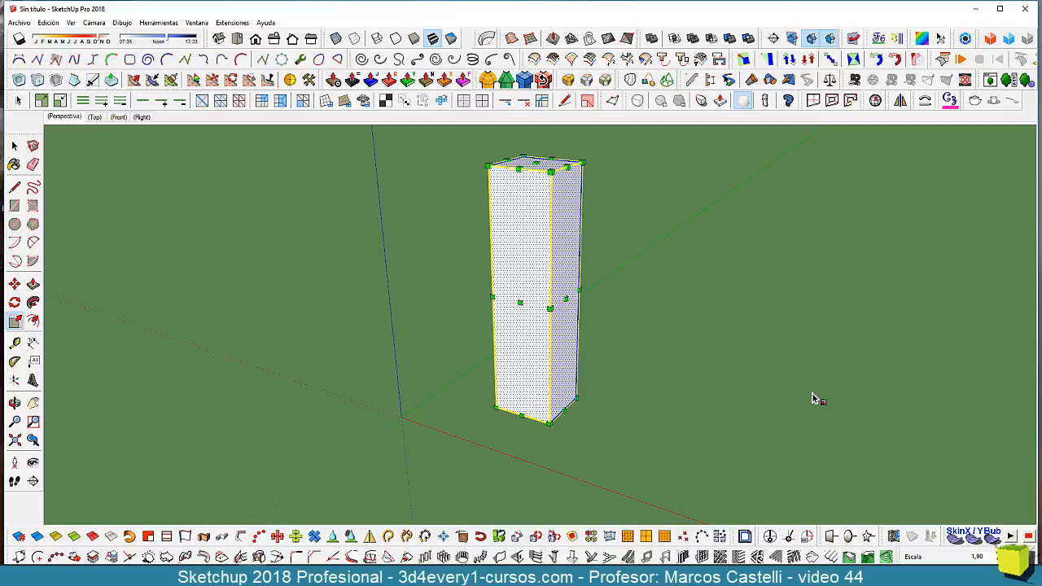
{"action": "type", "text": "2m"}
{"action": "key", "text": "Return"}
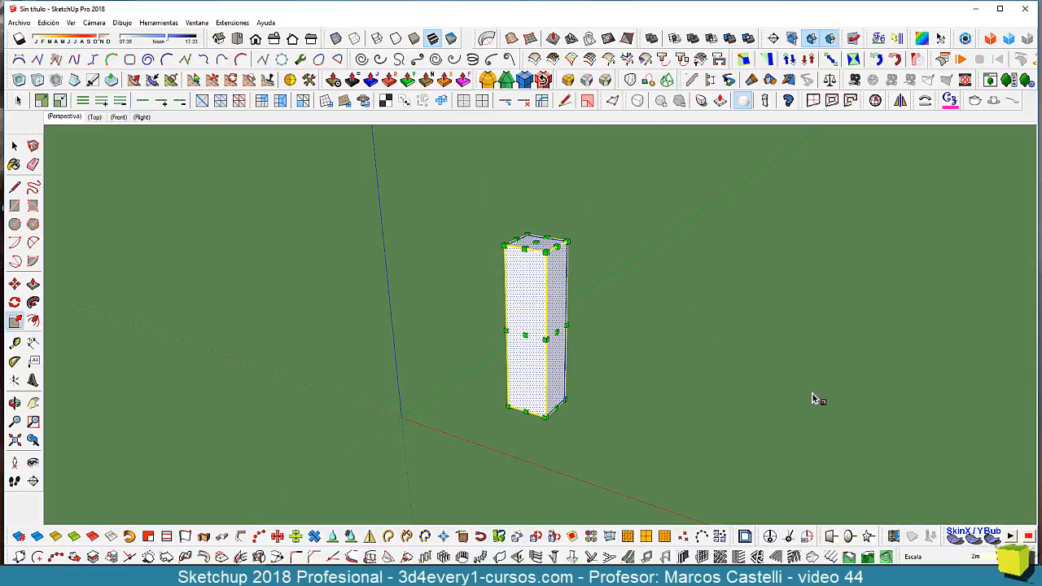
Measure the enlarged box's vertical edge from its bottom corner to its top corner.
{"action": "left_click", "coordinate": [14, 343]}
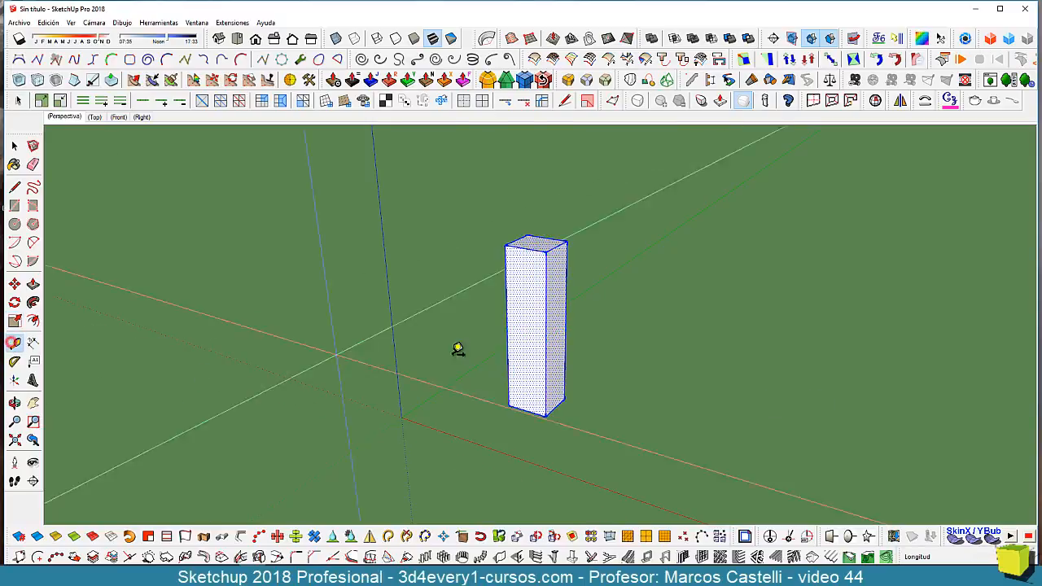
{"action": "left_click", "coordinate": [564, 398]}
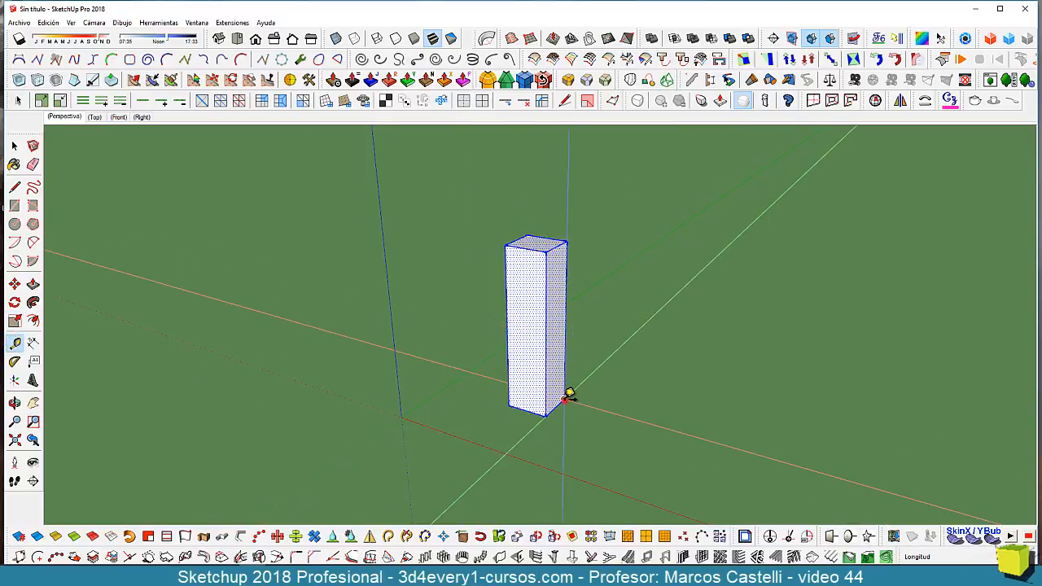
{"action": "left_click", "coordinate": [567, 241]}
{"action": "scroll", "coordinate": [466, 336], "scroll_direction": "down", "scroll_amount": 2}
{"action": "scroll", "coordinate": [465, 336], "scroll_direction": "down", "scroll_amount": 2}
{"action": "scroll", "coordinate": [481, 427], "scroll_direction": "down", "scroll_amount": 1}
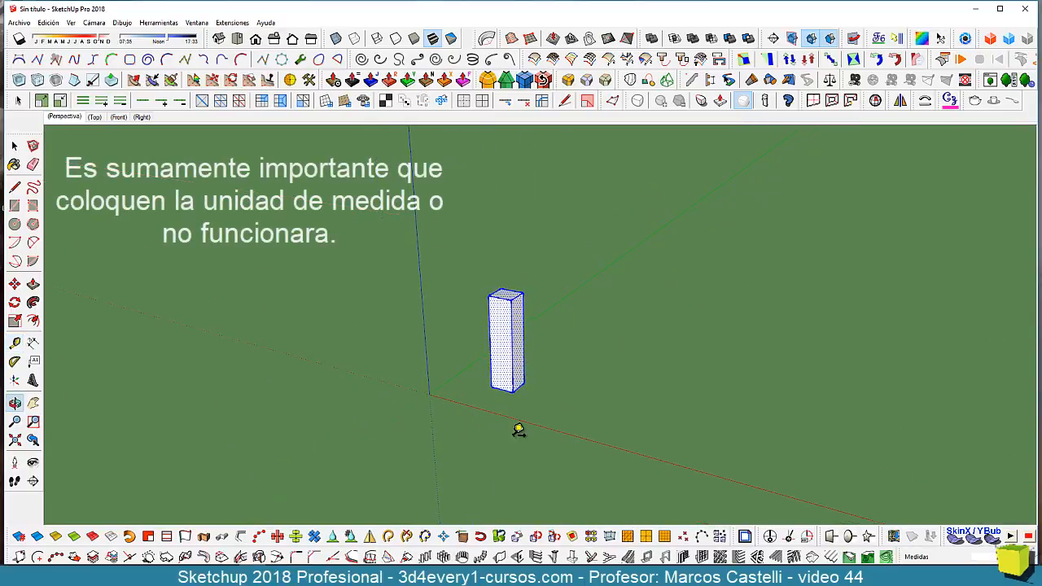
Divide the box's front vertical edge into 15 segments.
{"action": "key", "text": "space"}
{"action": "left_click", "coordinate": [553, 417]}
{"action": "scroll", "coordinate": [526, 447], "scroll_direction": "up", "scroll_amount": 3}
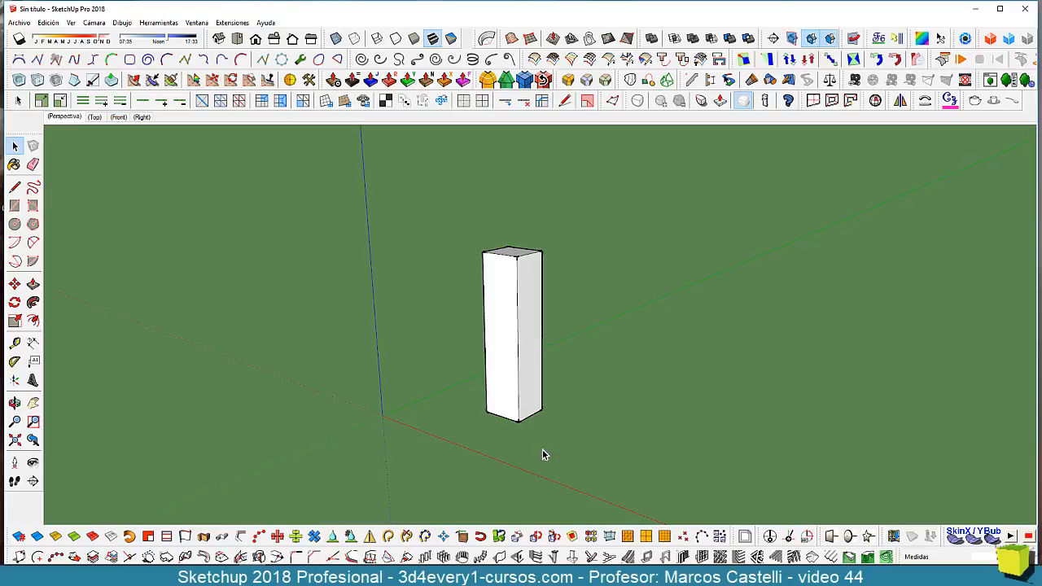
{"action": "mouse_move", "coordinate": [543, 446]}
{"action": "middle_mouse_down"}
{"action": "mouse_move", "coordinate": [539, 458]}
{"action": "mouse_move", "coordinate": [540, 437]}
{"action": "middle_mouse_up"}
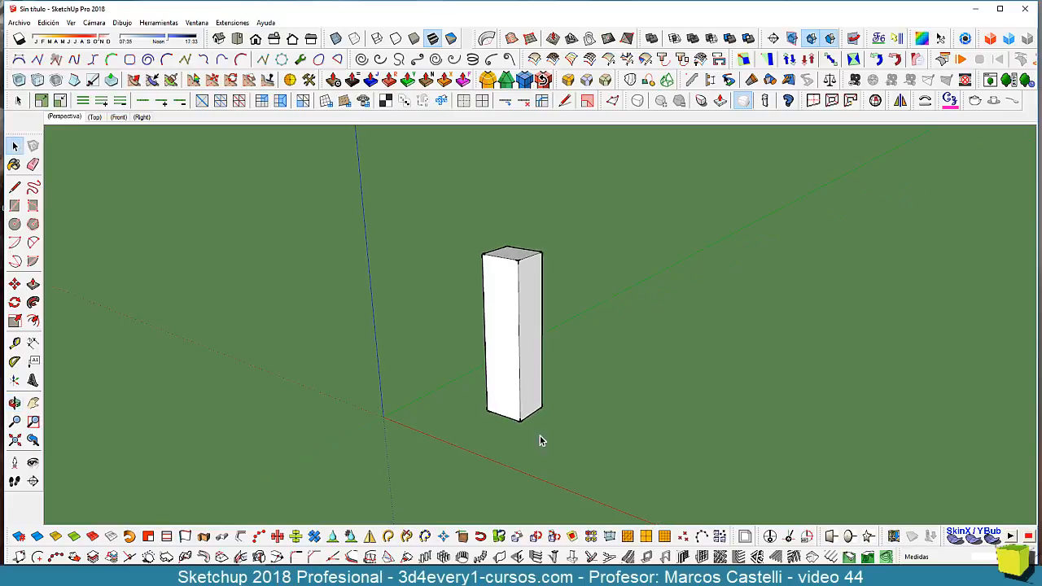
{"action": "scroll", "coordinate": [532, 358], "scroll_direction": "up", "scroll_amount": 4}
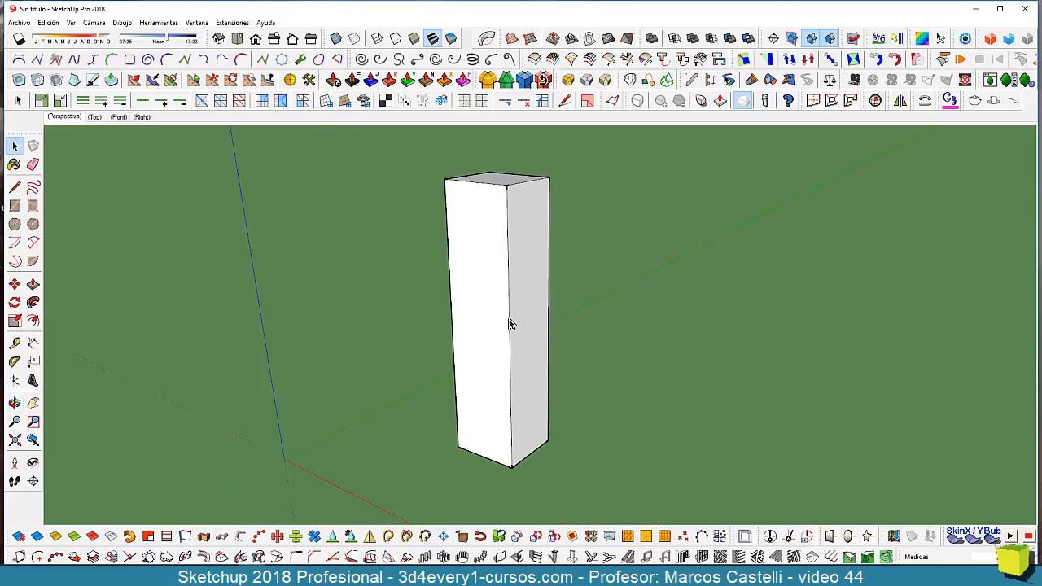
{"action": "left_click", "coordinate": [509, 323]}
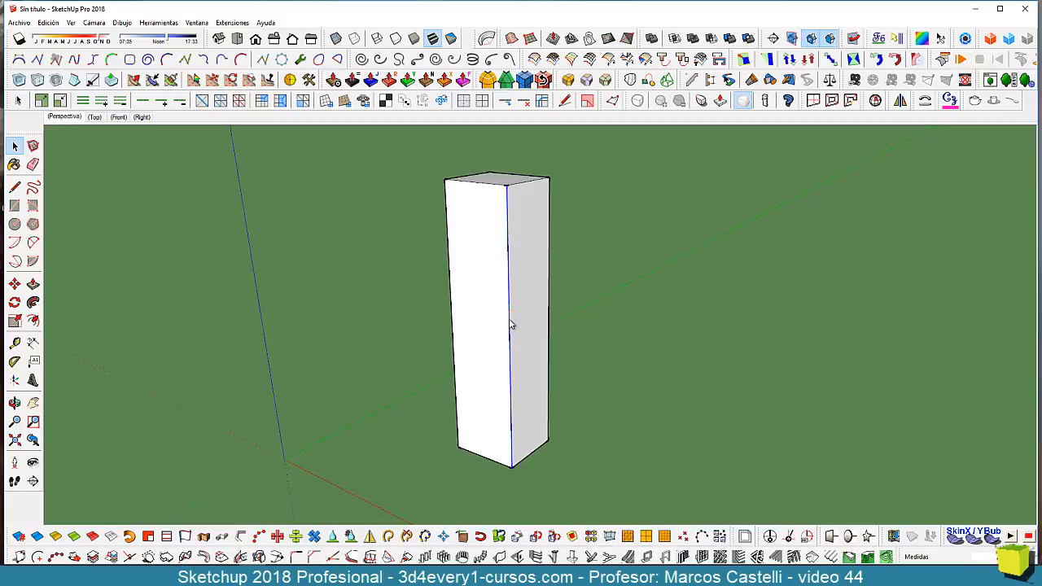
{"action": "right_click", "coordinate": [509, 323]}
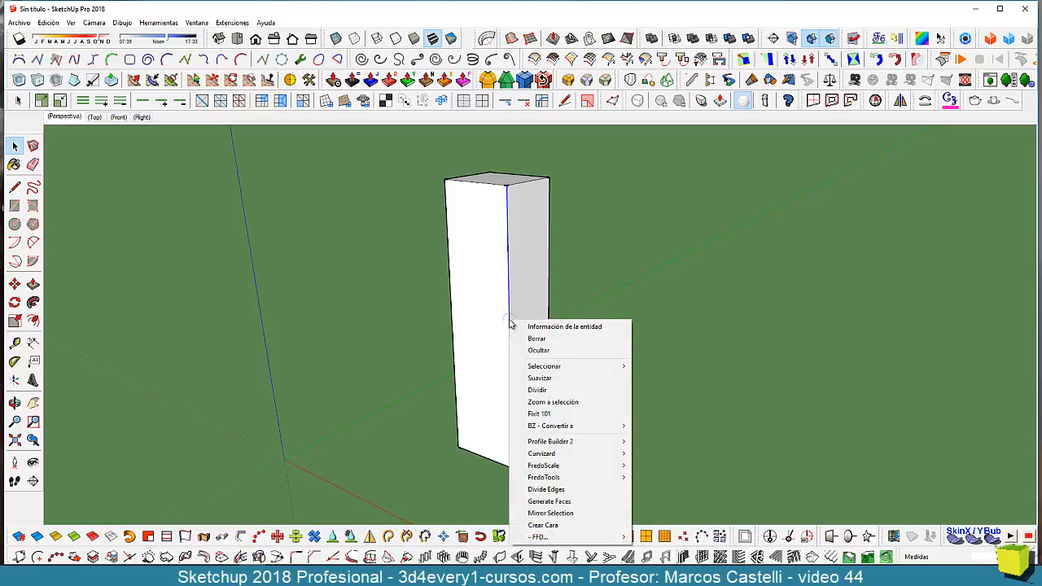
{"action": "left_click", "coordinate": [535, 390]}
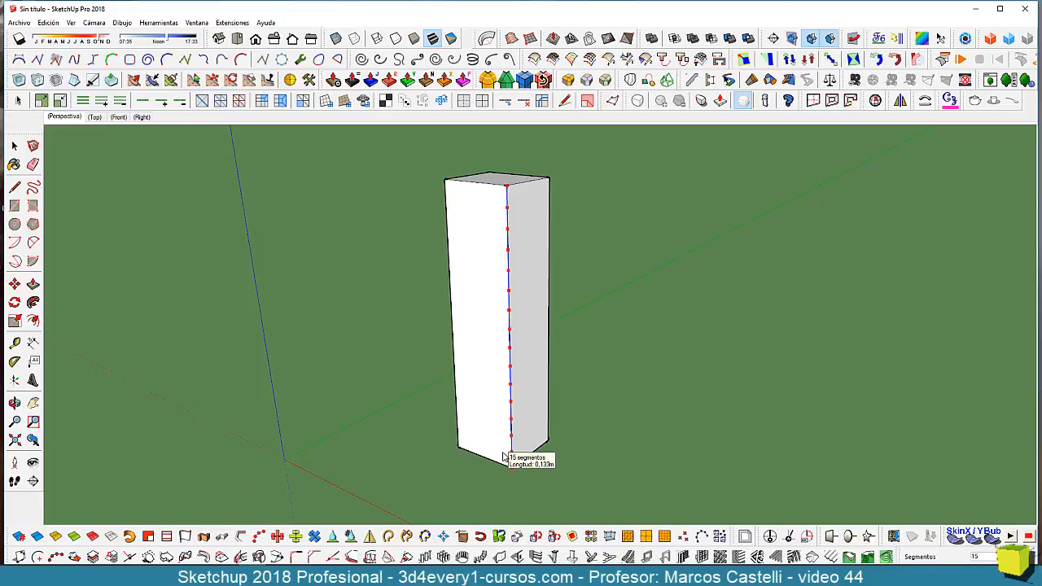
{"action": "left_click", "coordinate": [505, 457]}
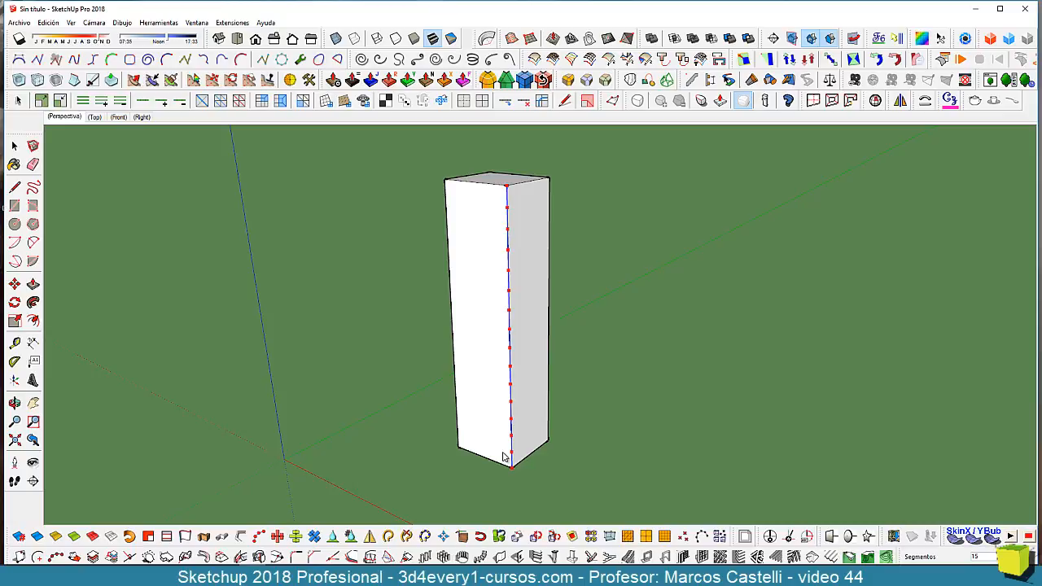
Draw a freehand rectangle on the ground plane beside the box.
{"action": "scroll", "coordinate": [495, 384], "scroll_direction": "down", "scroll_amount": 3}
{"action": "key", "text": "h"}
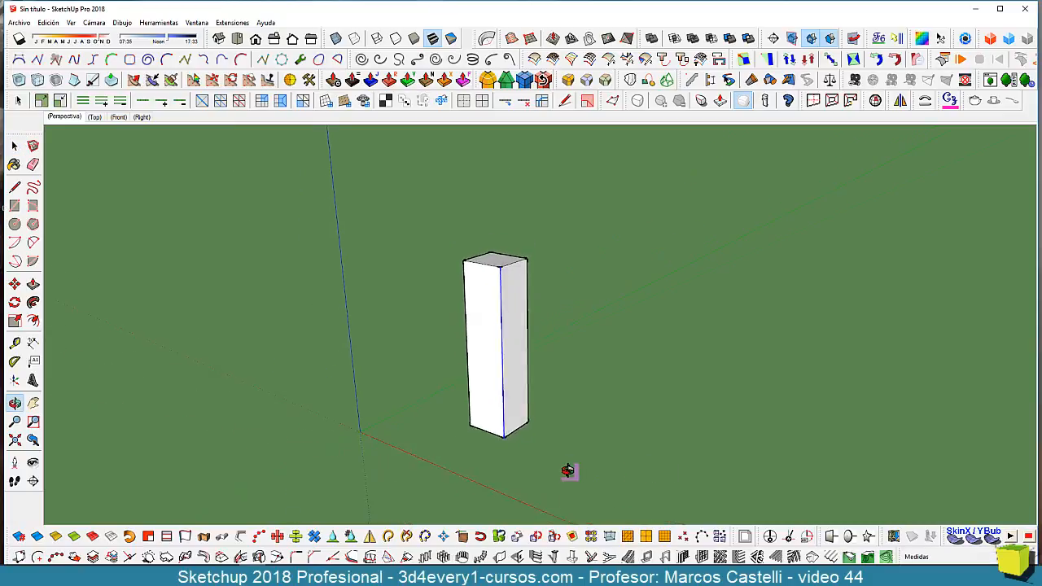
{"action": "middle_click_drag", "start_coordinate": [567, 470], "coordinate": [606, 485]}
{"action": "key", "text": "space"}
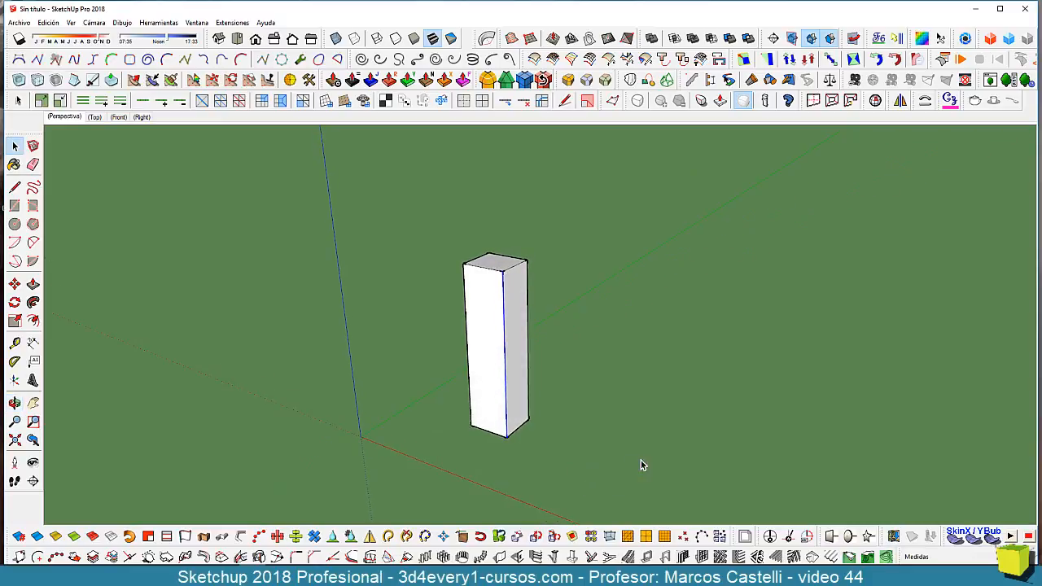
{"action": "key", "text": "r"}
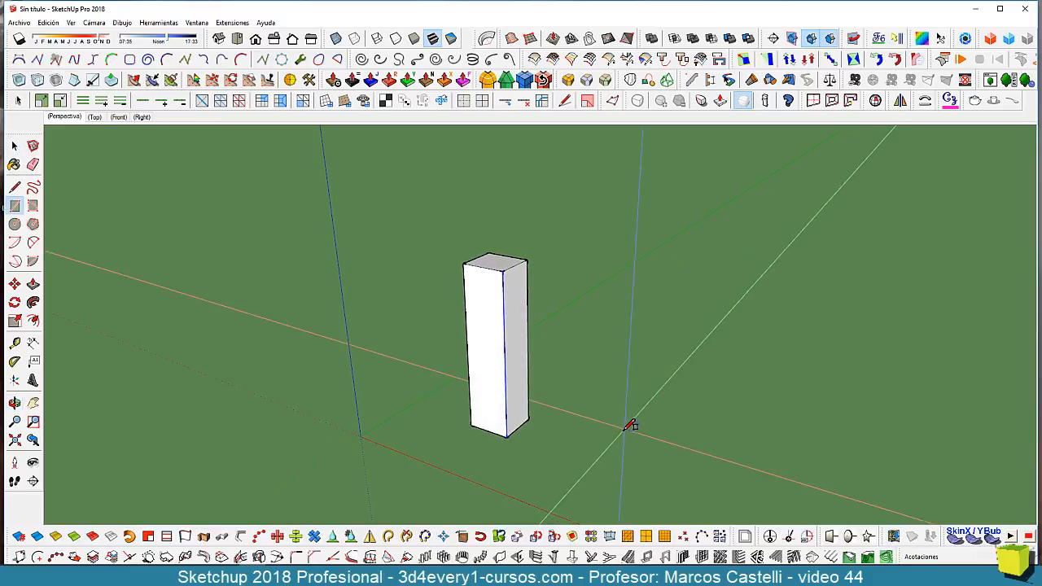
{"action": "left_click", "coordinate": [623, 429]}
{"action": "left_click", "coordinate": [846, 427]}
{"action": "mouse_move", "coordinate": [739, 429]}
{"action": "middle_mouse_down"}
{"action": "mouse_move", "coordinate": [709, 442]}
{"action": "mouse_move", "coordinate": [735, 449]}
{"action": "middle_mouse_up"}
{"action": "key", "text": "space"}
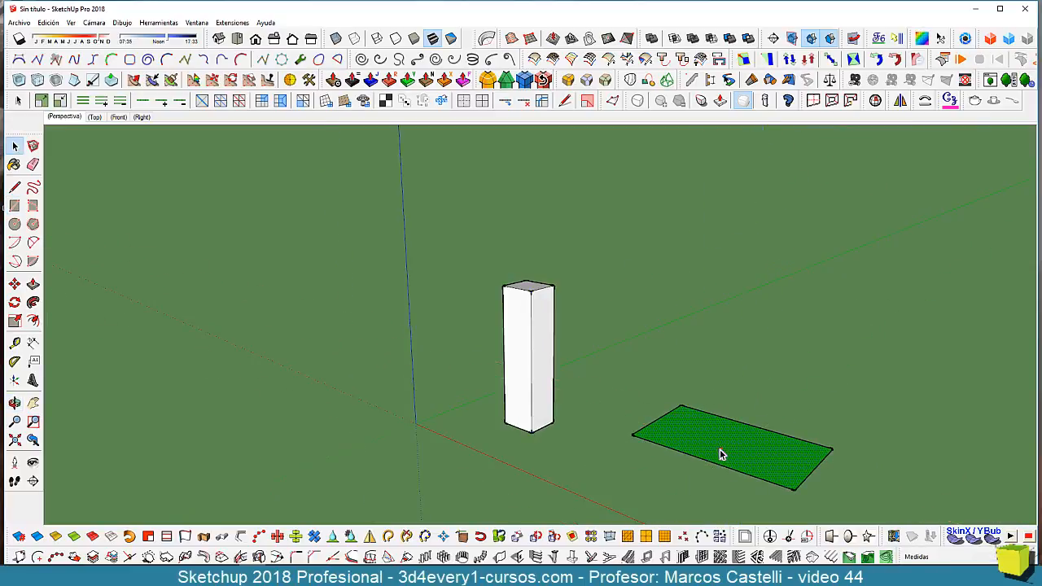
Copy the ground rectangle straight up, placing the copy about 1.18 m above the original.
{"action": "left_click", "coordinate": [721, 453]}
{"action": "key", "text": "m"}
{"action": "key", "text": "ctrl"}
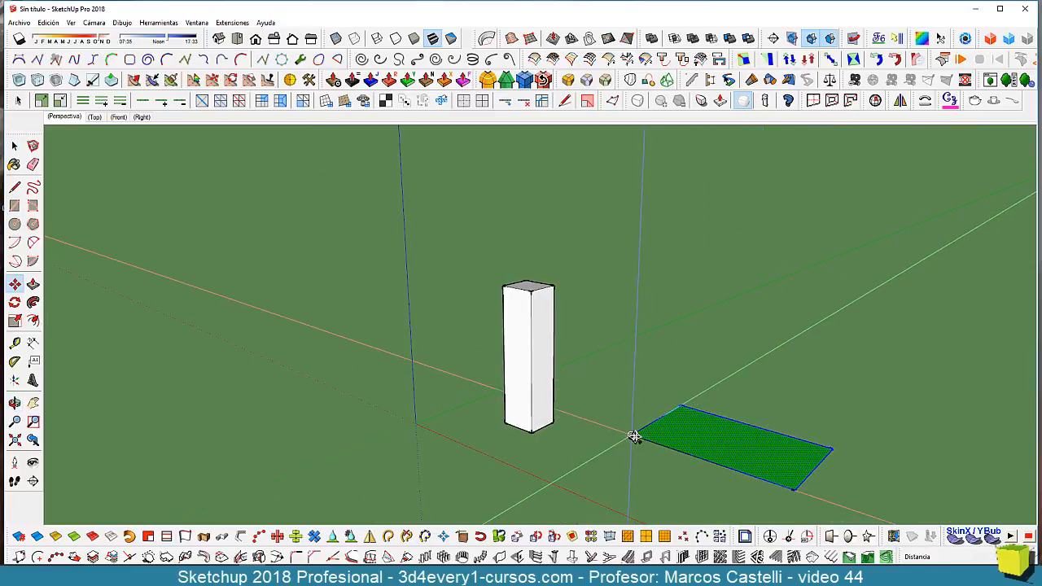
{"action": "left_click", "coordinate": [634, 439]}
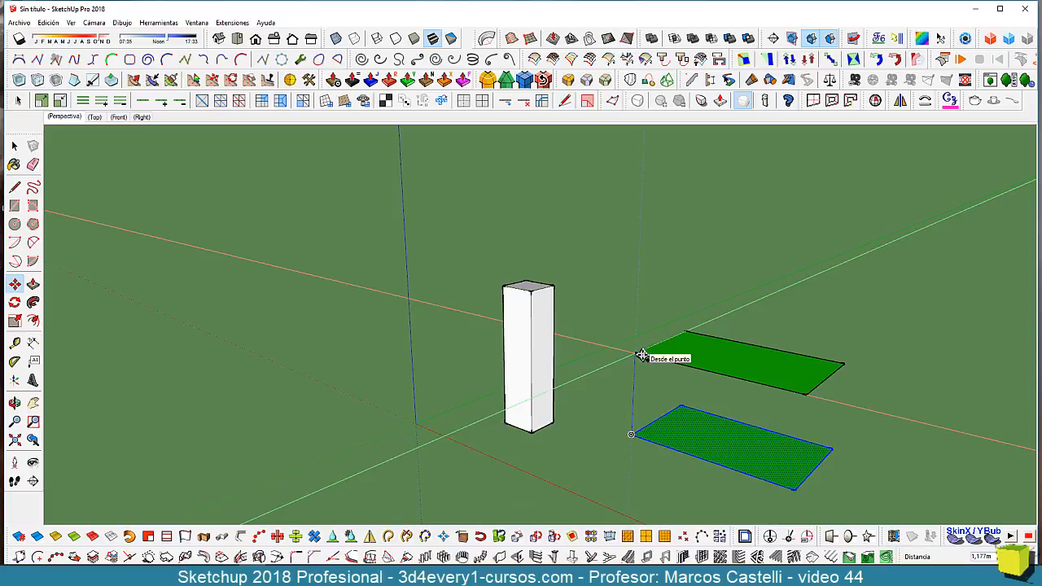
{"action": "left_click", "coordinate": [642, 355]}
Move the copied rectangle about 1.6 m further up along the vertical axis.
{"action": "middle_click_drag", "start_coordinate": [609, 432], "coordinate": [591, 396]}
{"action": "left_click", "coordinate": [637, 351]}
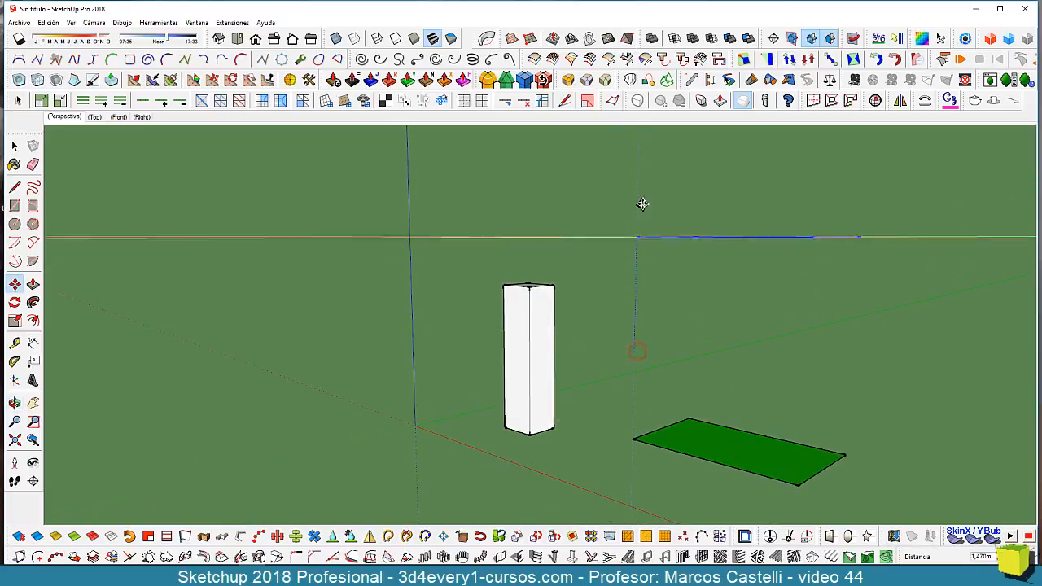
{"action": "left_click", "coordinate": [632, 236]}
{"action": "scroll", "coordinate": [633, 236], "scroll_direction": "down", "scroll_amount": 3}
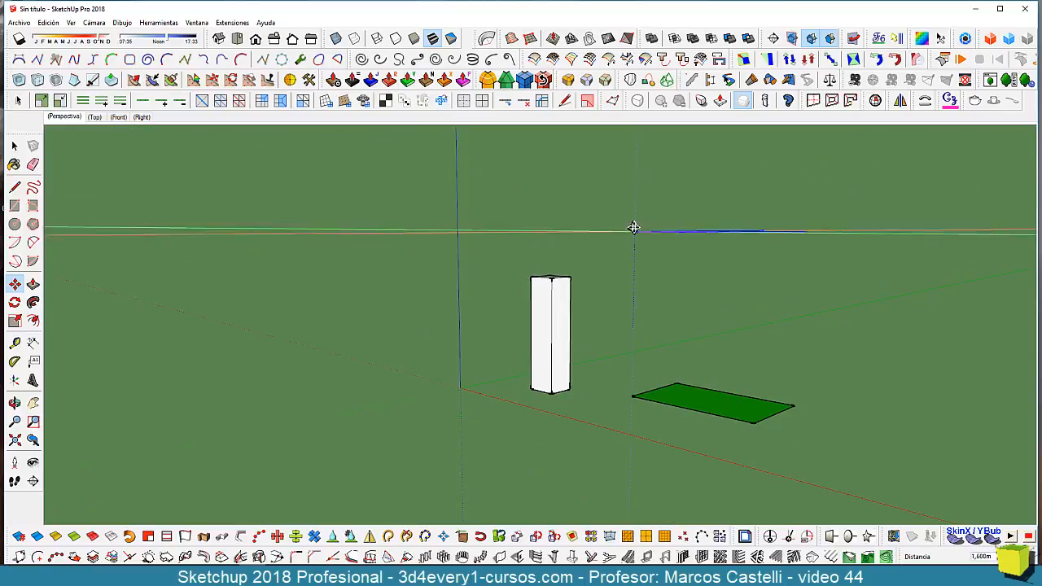
Draw a vertical line from the lower rectangle's near corner to the matching corner of the upper rectangle, and select that line.
{"action": "middle_click_drag", "start_coordinate": [615, 406], "coordinate": [634, 450]}
{"action": "key", "text": "l"}
{"action": "left_click", "coordinate": [627, 389]}
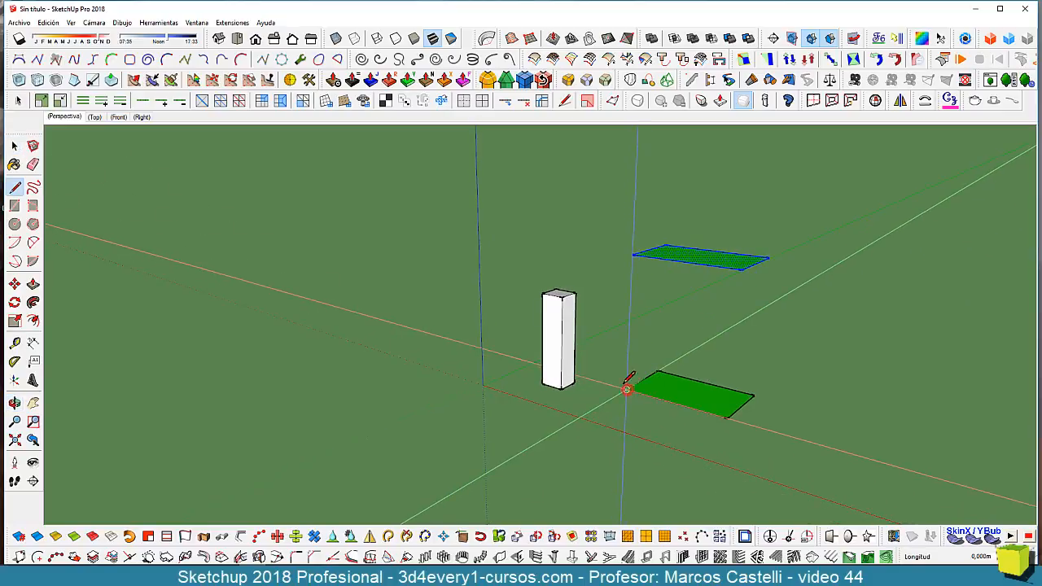
{"action": "left_click", "coordinate": [632, 256]}
{"action": "key", "text": "space"}
{"action": "left_click", "coordinate": [630, 307]}
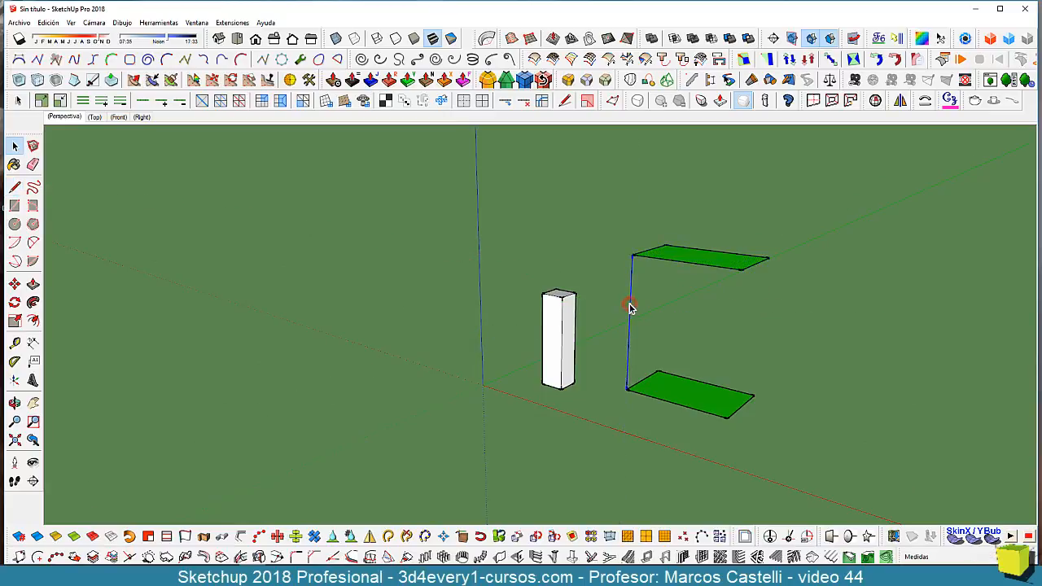
Divide the selected vertical line into 15 equal segments.
{"action": "right_click", "coordinate": [632, 308]}
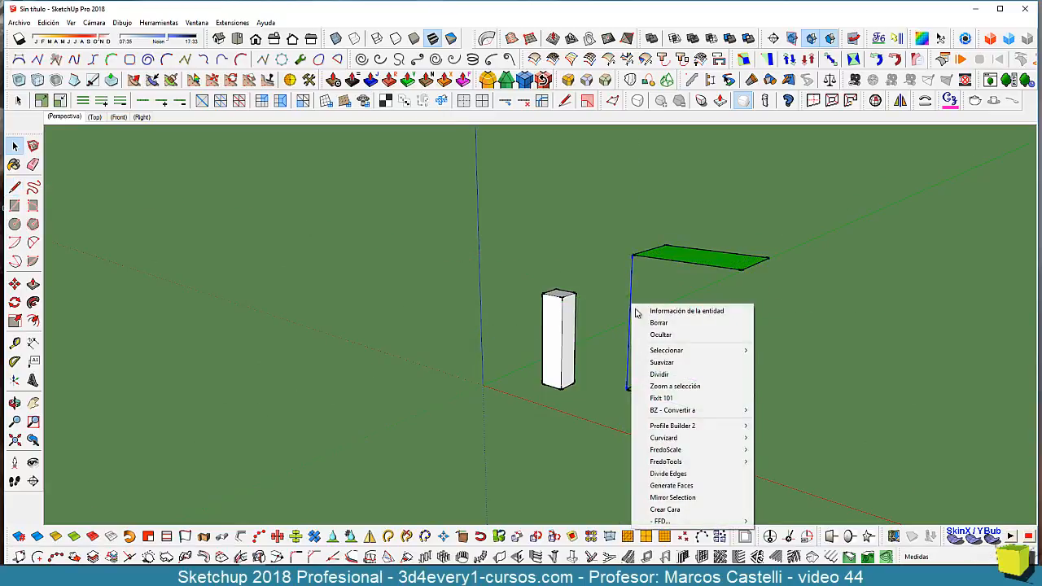
{"action": "left_click", "coordinate": [645, 373]}
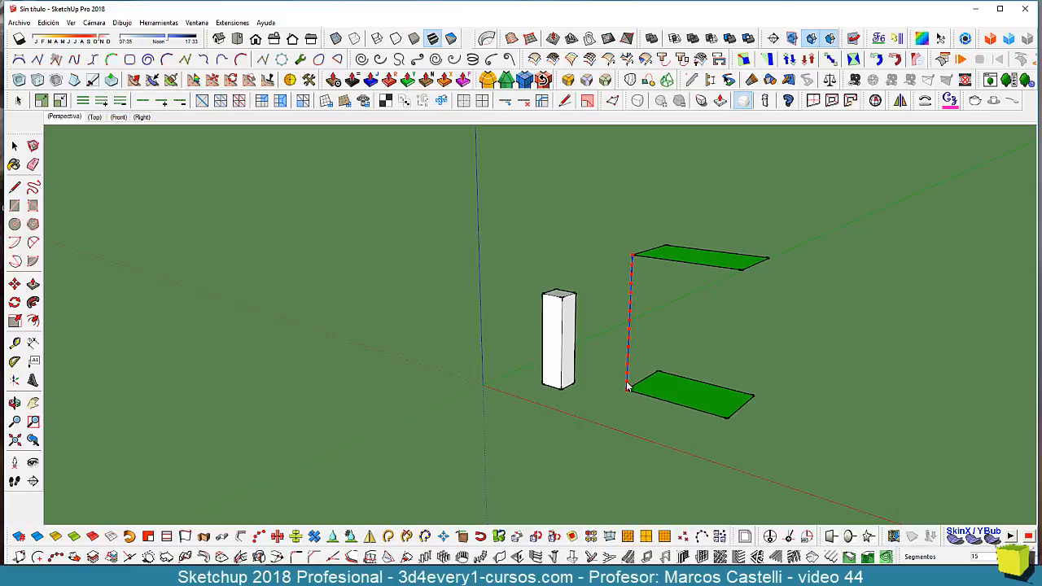
{"action": "left_click", "coordinate": [628, 387]}
{"action": "middle_click_drag", "start_coordinate": [656, 447], "coordinate": [614, 348]}
{"action": "scroll", "coordinate": [625, 319], "scroll_direction": "up", "scroll_amount": 2}
{"action": "middle_click_drag", "start_coordinate": [617, 504], "coordinate": [618, 450]}
{"action": "scroll", "coordinate": [619, 450], "scroll_direction": "up", "scroll_amount": 2}
{"action": "scroll", "coordinate": [623, 450], "scroll_direction": "down", "scroll_amount": 2}
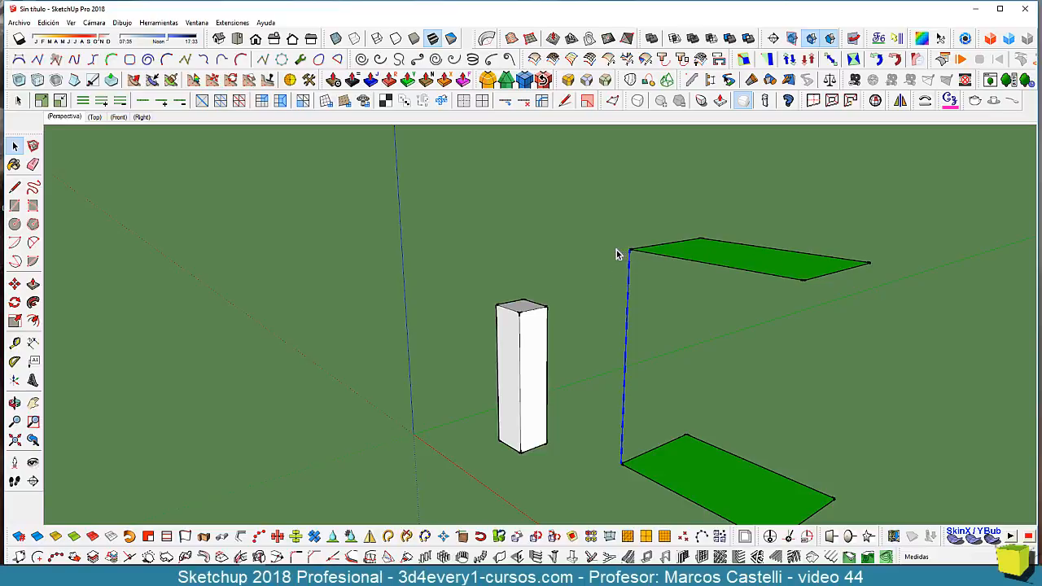
Erase the second segment from the top of the divided vertical line.
{"action": "scroll", "coordinate": [620, 256], "scroll_direction": "up", "scroll_amount": 3}
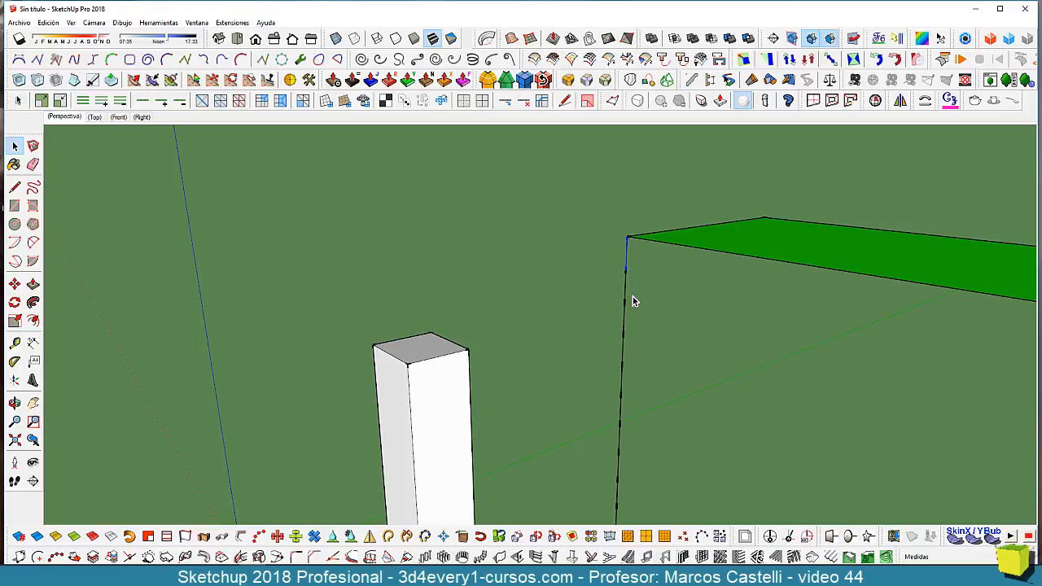
{"action": "scroll", "coordinate": [634, 301], "scroll_direction": "down", "scroll_amount": 2}
{"action": "scroll", "coordinate": [623, 260], "scroll_direction": "up", "scroll_amount": 2}
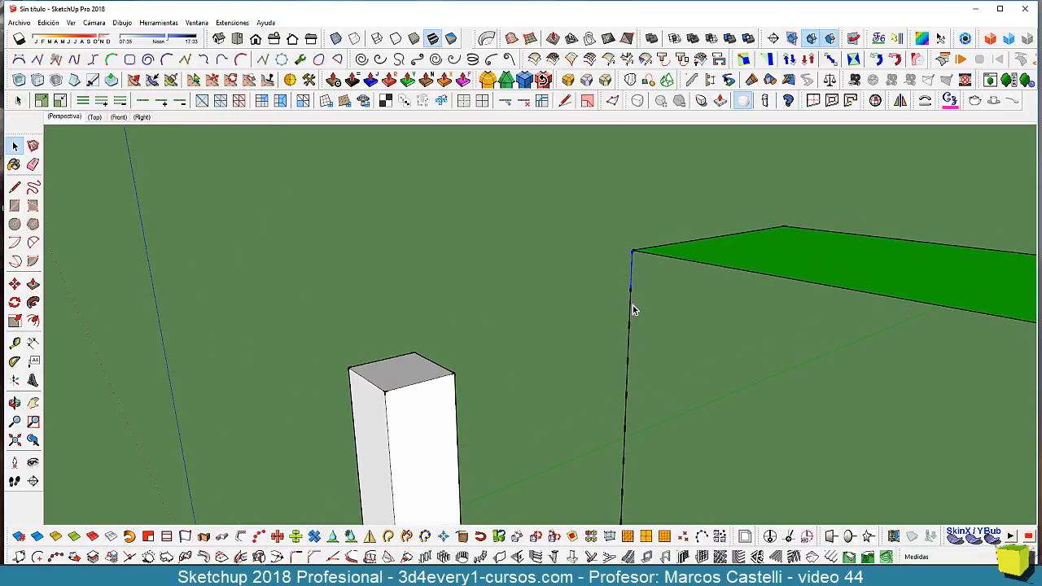
{"action": "key", "text": "e"}
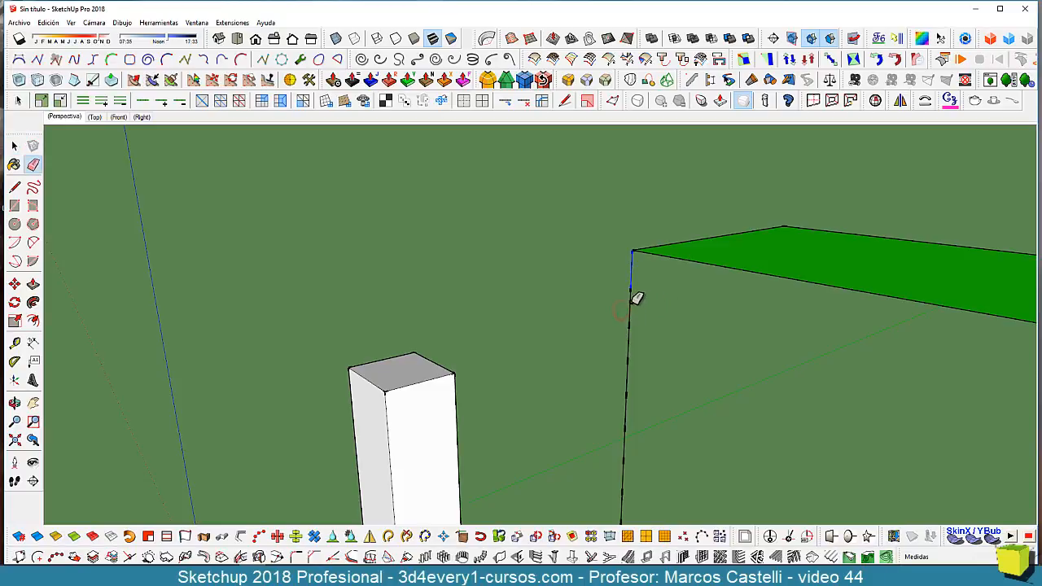
{"action": "left_click", "coordinate": [627, 300]}
Copy the topmost segment about 0.7 m along the near edge of the upper rectangle.
{"action": "key", "text": "space"}
{"action": "left_click", "coordinate": [631, 281]}
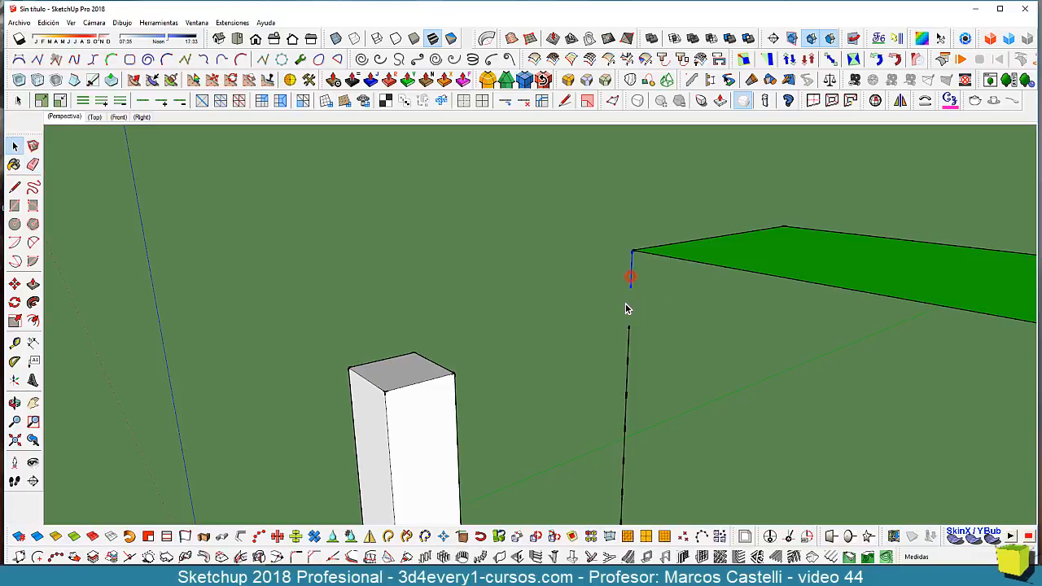
{"action": "key", "text": "m"}
{"action": "left_click", "coordinate": [632, 250]}
{"action": "key", "text": "ctrl"}
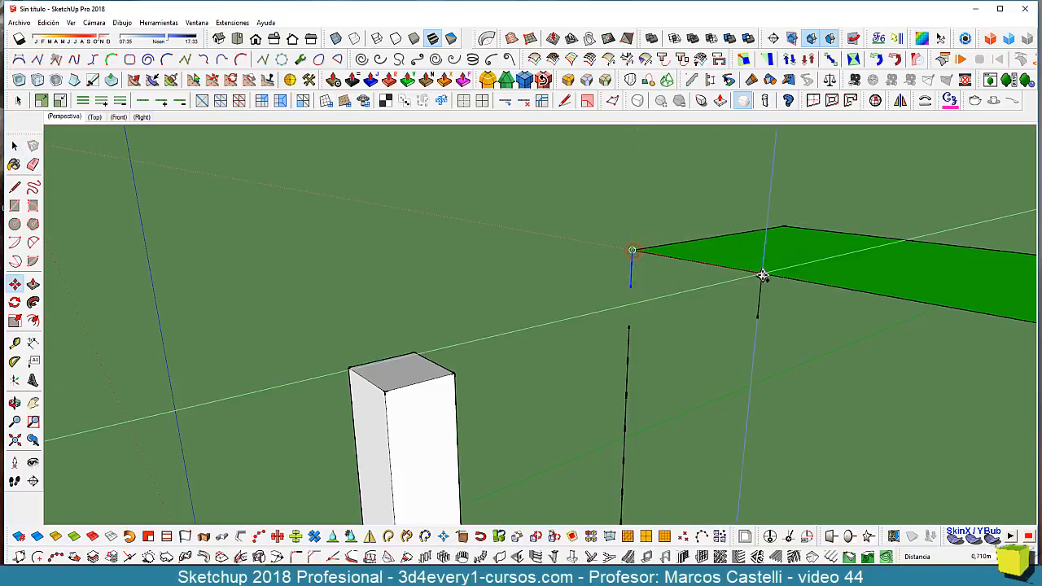
{"action": "left_click", "coordinate": [763, 275]}
Connect the lower ends of the top segment and its copy with a line to form a riser face.
{"action": "key", "text": "l"}
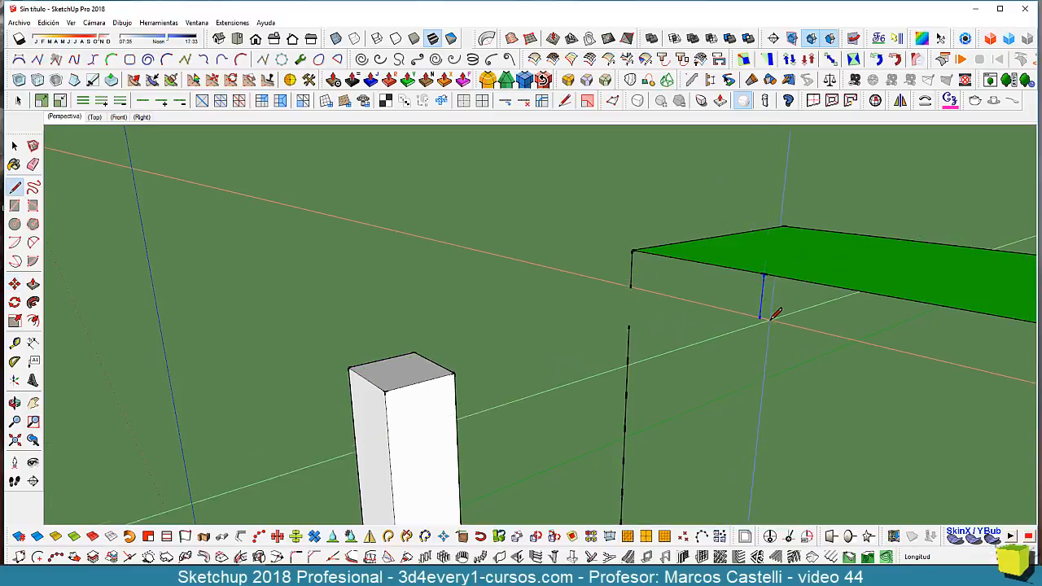
{"action": "left_click", "coordinate": [759, 318]}
{"action": "left_click", "coordinate": [632, 287]}
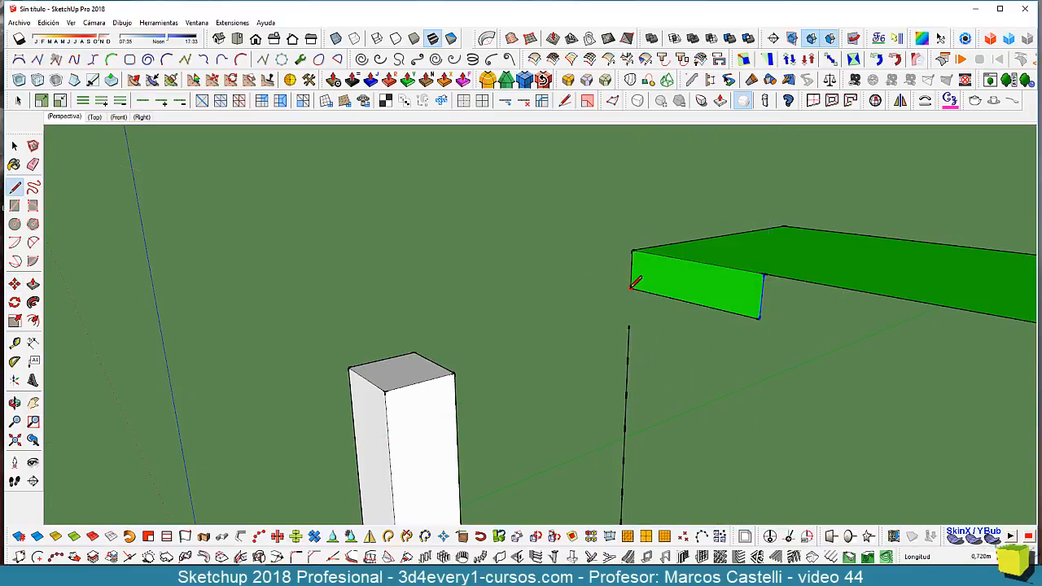
Turn the riser face and its edges into a component named Escalon.
{"action": "key", "text": "space"}
{"action": "left_click", "coordinate": [698, 294]}
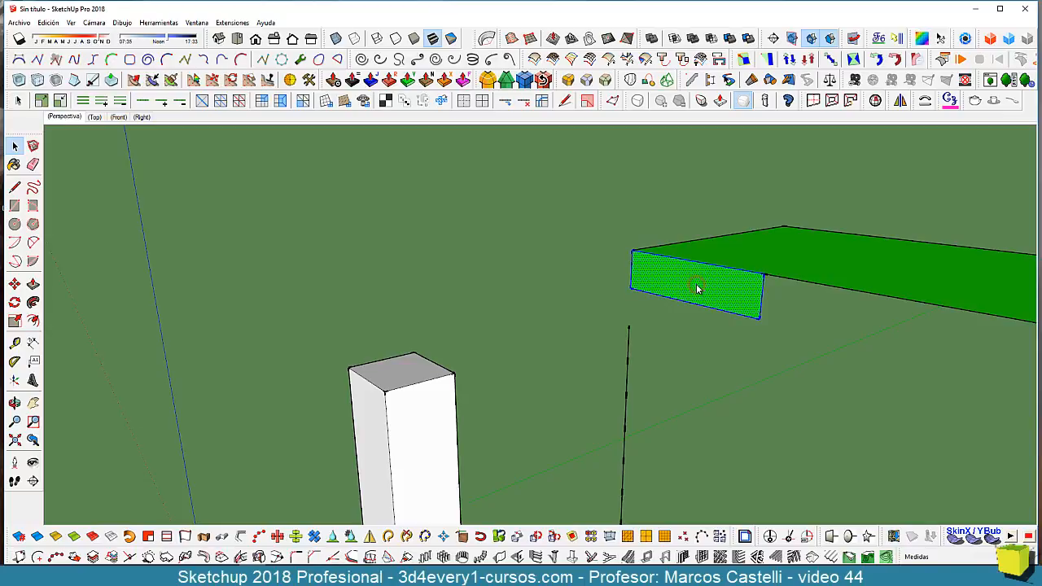
{"action": "type", "text": "g"}
{"action": "type", "text": "Escalon"}
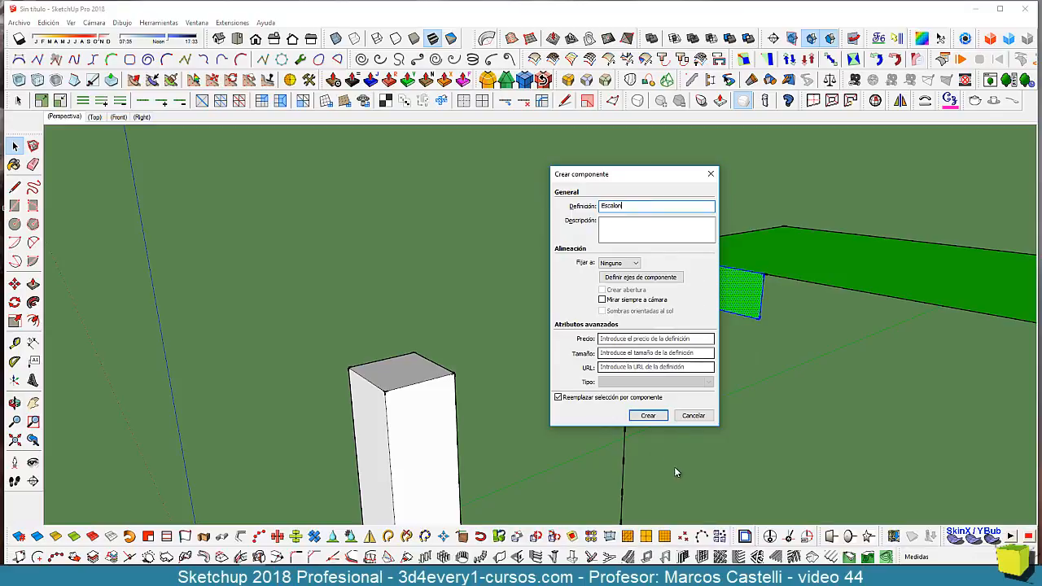
{"action": "left_click", "coordinate": [647, 415]}
Extrude the face inside the Escalon component outward by 0.25 m and leave the component.
{"action": "double_click", "coordinate": [702, 295]}
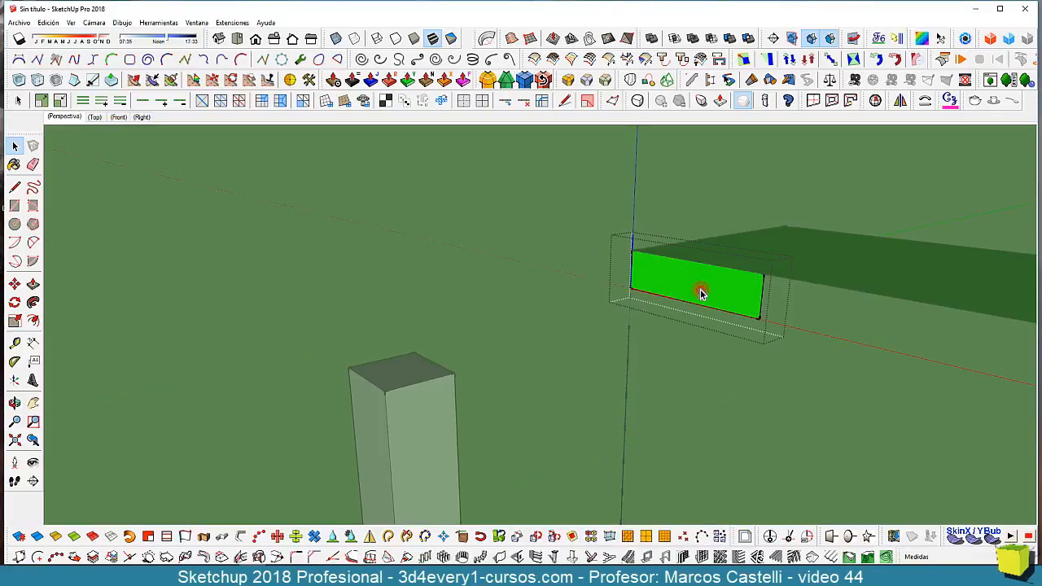
{"action": "key", "text": "p"}
{"action": "left_click", "coordinate": [694, 291]}
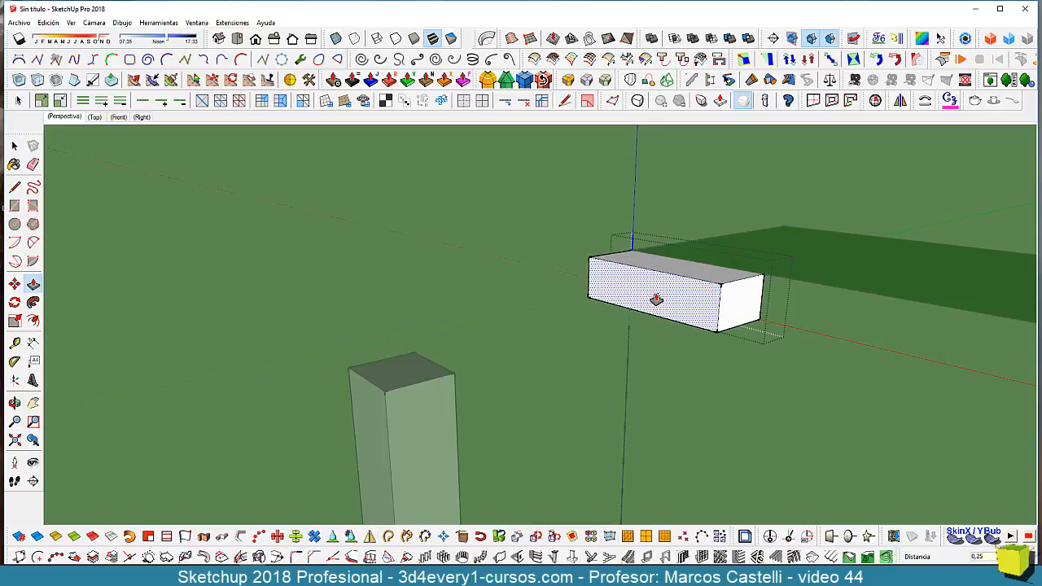
{"action": "left_click", "coordinate": [656, 299]}
{"action": "key", "text": "space"}
{"action": "left_click", "coordinate": [717, 384]}
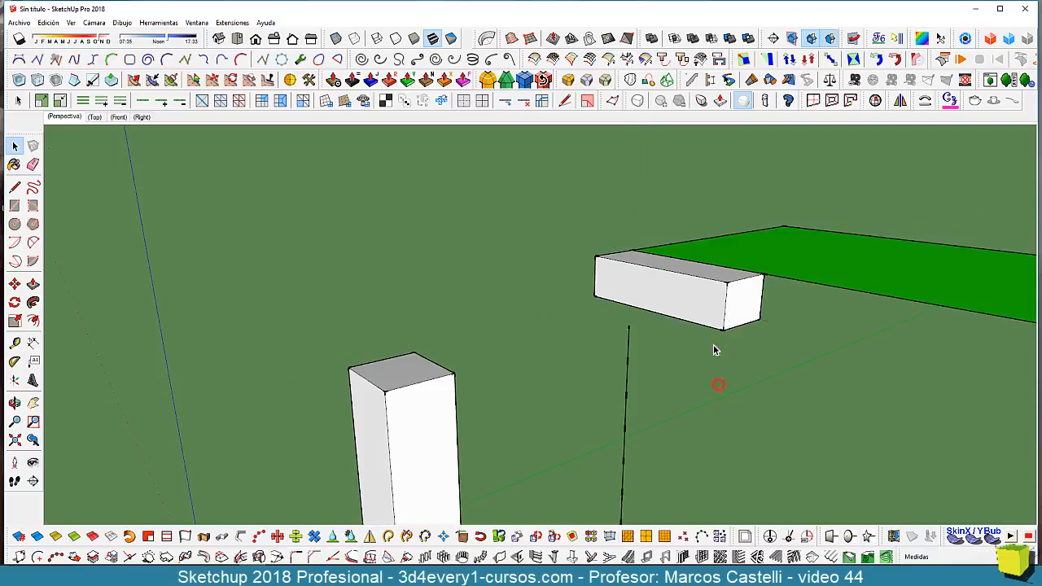
Copy the stair step from its upper back corner to its lower front corner, forming a second step below it.
{"action": "scroll", "coordinate": [714, 350], "scroll_direction": "down", "scroll_amount": 5}
{"action": "left_click", "coordinate": [717, 319]}
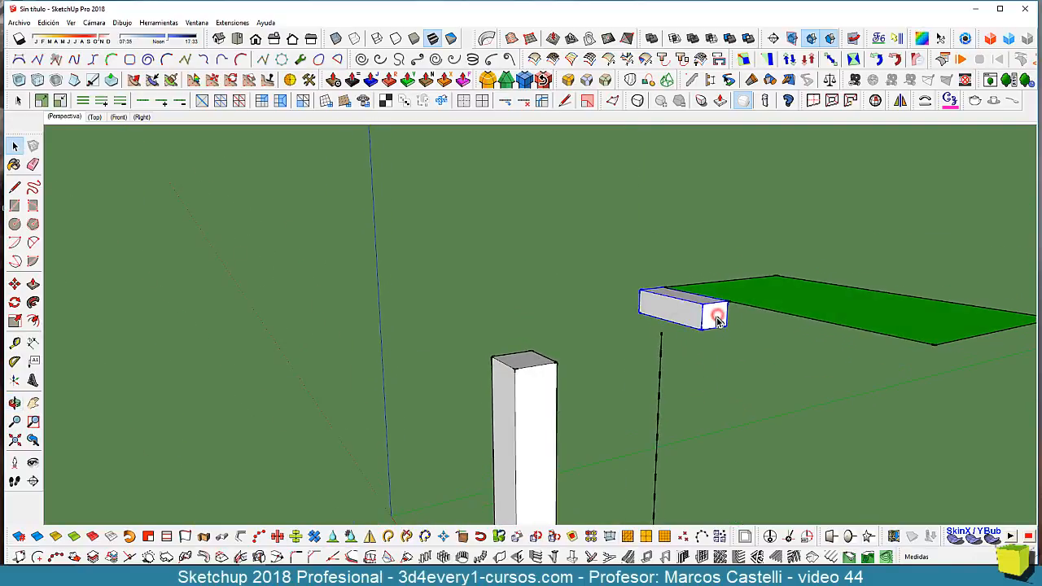
{"action": "key", "text": "m"}
{"action": "left_click", "coordinate": [726, 303]}
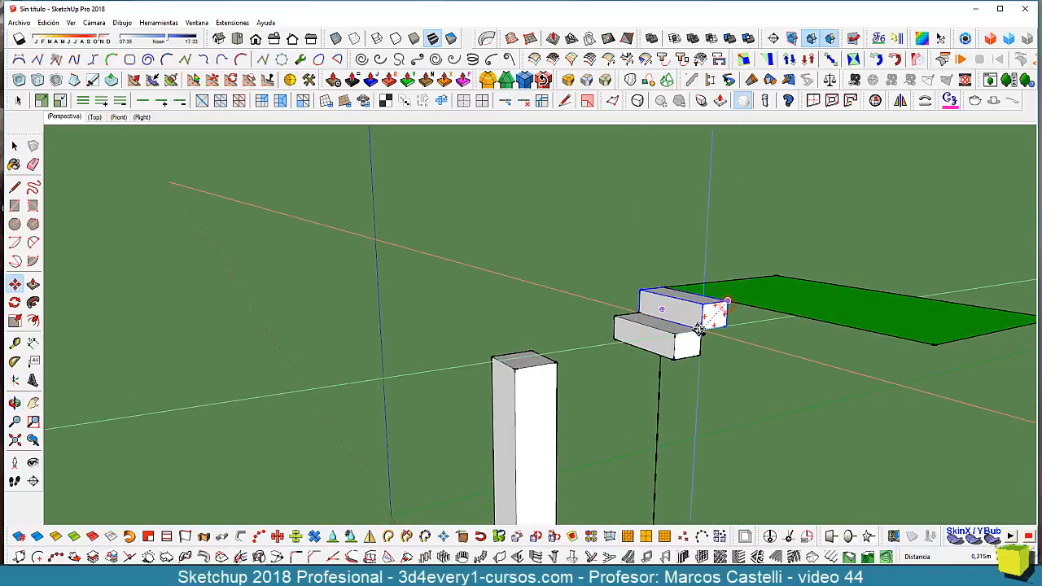
{"action": "left_click", "coordinate": [701, 329]}
Repeat the step copy as an x14 array to form a descending staircase.
{"action": "scroll", "coordinate": [706, 316], "scroll_direction": "down", "scroll_amount": 3}
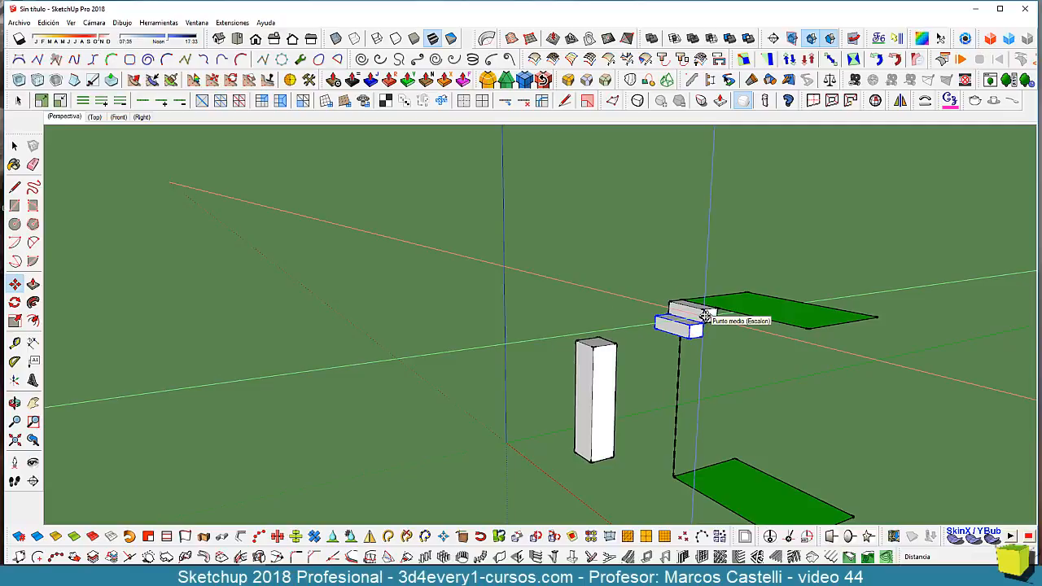
{"action": "type", "text": "x14"}
{"action": "key", "text": "Return"}
{"action": "scroll", "coordinate": [628, 329], "scroll_direction": "down", "scroll_amount": 4}
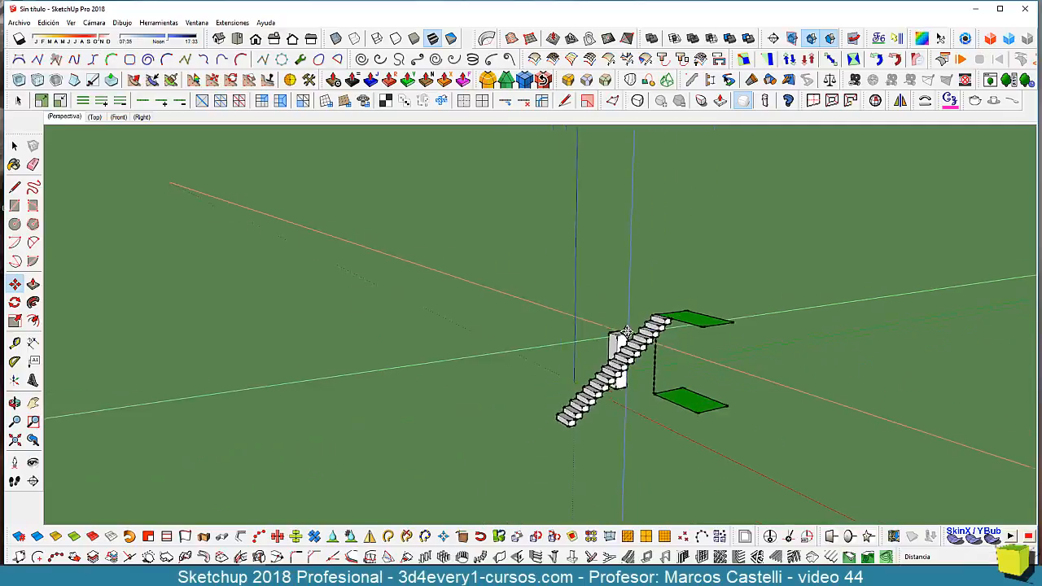
Extend the lower rectangle beneath the staircase by moving its near edge about 5.39 m outward.
{"action": "middle_click_drag", "start_coordinate": [627, 331], "coordinate": [667, 412]}
{"action": "scroll", "coordinate": [667, 412], "scroll_direction": "up", "scroll_amount": 2}
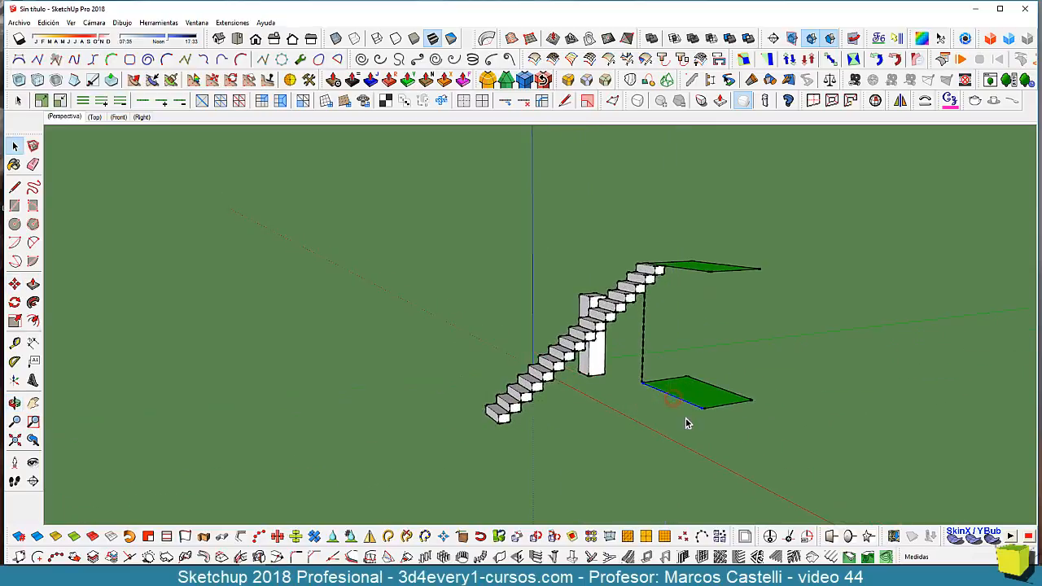
{"action": "key", "text": "m"}
{"action": "left_click", "coordinate": [702, 408]}
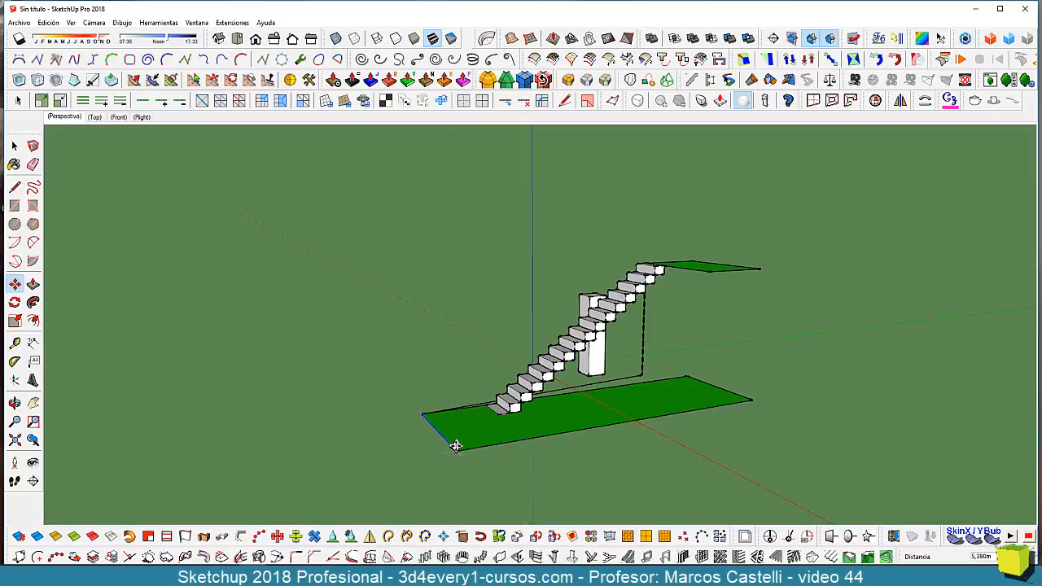
{"action": "scroll", "coordinate": [489, 425], "scroll_direction": "up", "scroll_amount": 2}
{"action": "scroll", "coordinate": [496, 418], "scroll_direction": "up", "scroll_amount": 1}
{"action": "key", "text": "space"}
{"action": "left_click", "coordinate": [514, 414]}
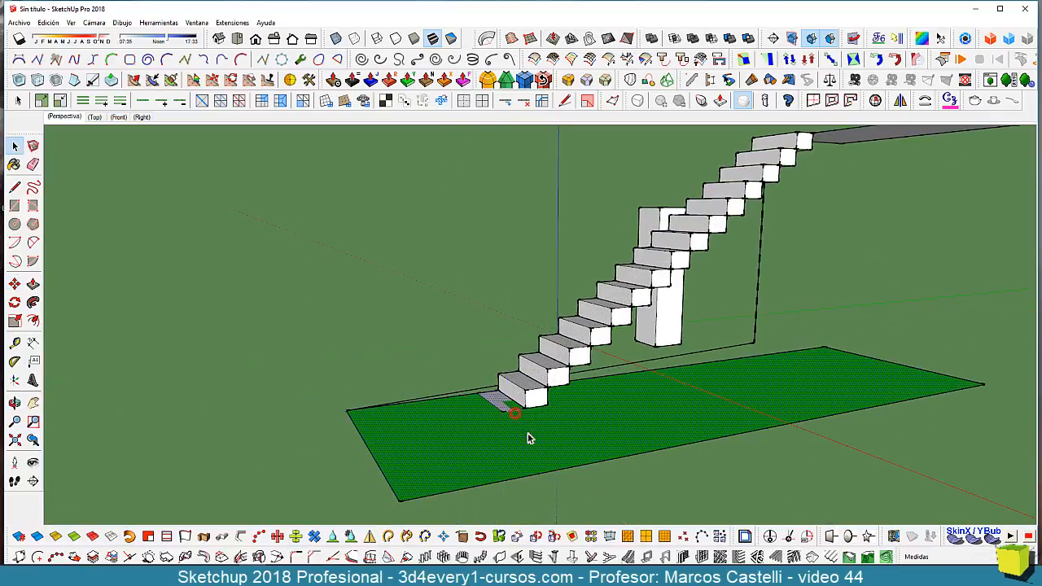
Examine the staircase, the divided line and the two floor rectangles from several sides.
{"action": "middle_click_drag", "start_coordinate": [572, 461], "coordinate": [686, 494]}
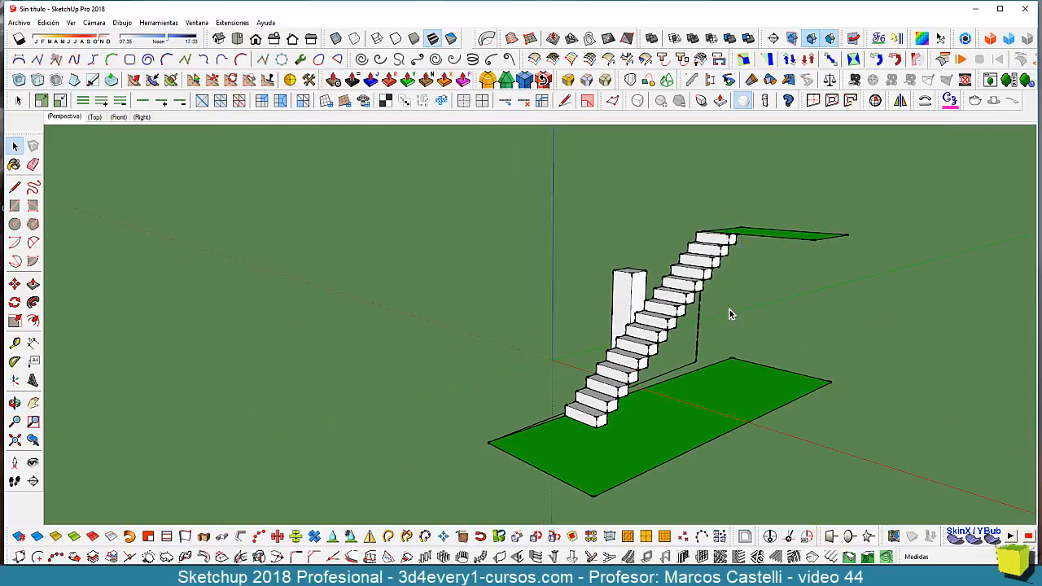
{"action": "scroll", "coordinate": [625, 407], "scroll_direction": "up", "scroll_amount": 4}
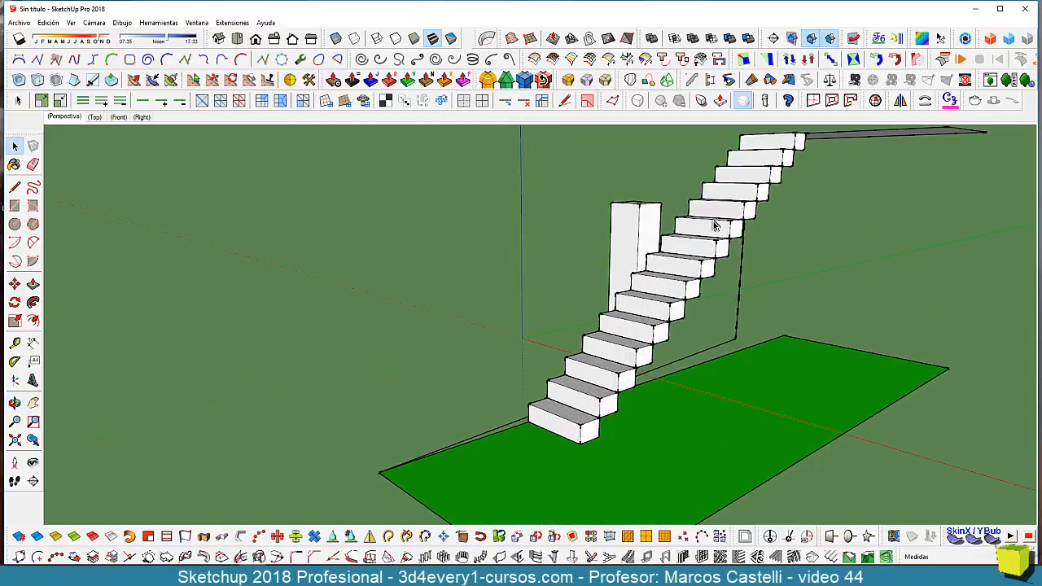
{"action": "scroll", "coordinate": [715, 224], "scroll_direction": "down", "scroll_amount": 4}
{"action": "middle_click_drag", "start_coordinate": [726, 273], "coordinate": [681, 447]}
{"action": "mouse_move", "coordinate": [720, 321]}
{"action": "middle_mouse_down"}
{"action": "mouse_move", "coordinate": [736, 297]}
{"action": "mouse_move", "coordinate": [567, 376]}
{"action": "mouse_move", "coordinate": [639, 355]}
{"action": "mouse_move", "coordinate": [651, 366]}
{"action": "mouse_move", "coordinate": [696, 312]}
{"action": "mouse_move", "coordinate": [497, 380]}
{"action": "mouse_move", "coordinate": [677, 410]}
{"action": "mouse_move", "coordinate": [626, 412]}
{"action": "mouse_move", "coordinate": [569, 392]}
{"action": "middle_mouse_up"}
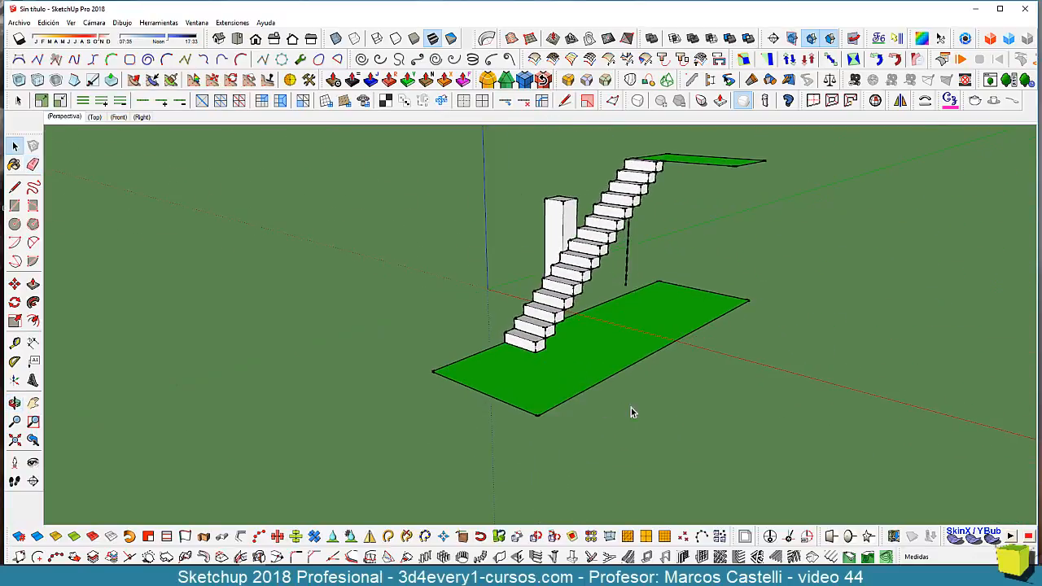
{"action": "middle_click_drag", "start_coordinate": [639, 410], "coordinate": [549, 392]}
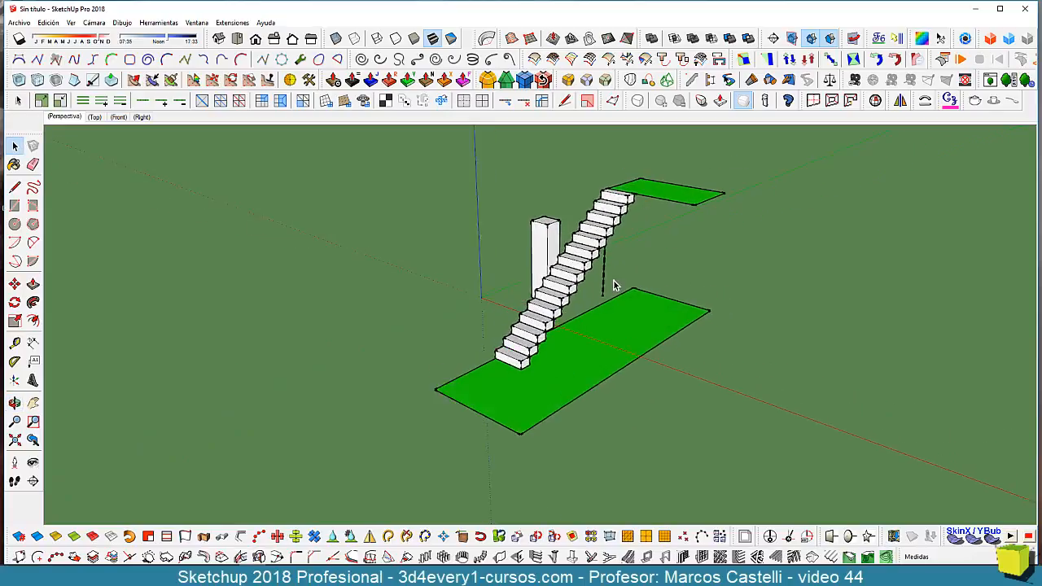
{"action": "scroll", "coordinate": [612, 282], "scroll_direction": "up", "scroll_amount": 2}
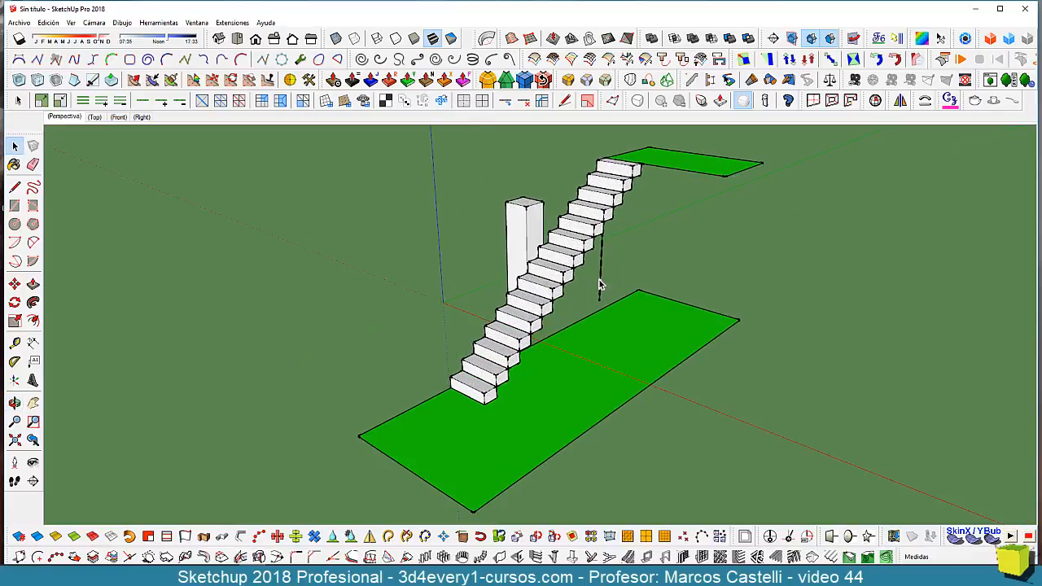
{"action": "mouse_move", "coordinate": [409, 352]}
{"action": "middle_mouse_down"}
{"action": "mouse_move", "coordinate": [359, 367]}
{"action": "mouse_move", "coordinate": [424, 344]}
{"action": "mouse_move", "coordinate": [400, 353]}
{"action": "middle_mouse_up"}
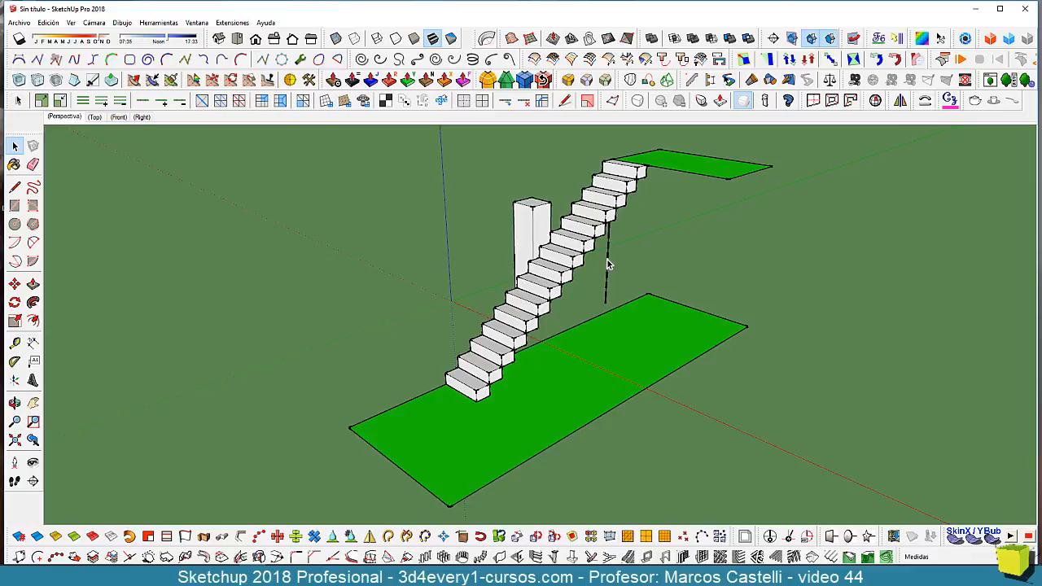
{"action": "scroll", "coordinate": [606, 265], "scroll_direction": "down", "scroll_amount": 3}
{"action": "mouse_move", "coordinate": [627, 351]}
{"action": "middle_mouse_down"}
{"action": "mouse_move", "coordinate": [558, 363]}
{"action": "mouse_move", "coordinate": [674, 354]}
{"action": "mouse_move", "coordinate": [619, 349]}
{"action": "middle_mouse_up"}
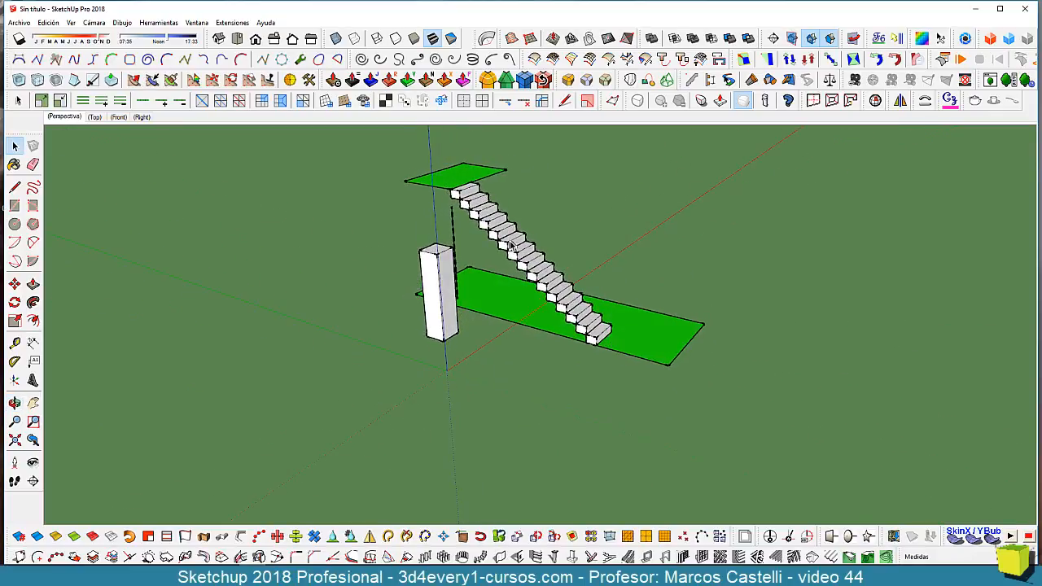
{"action": "middle_click_drag", "start_coordinate": [614, 393], "coordinate": [502, 391]}
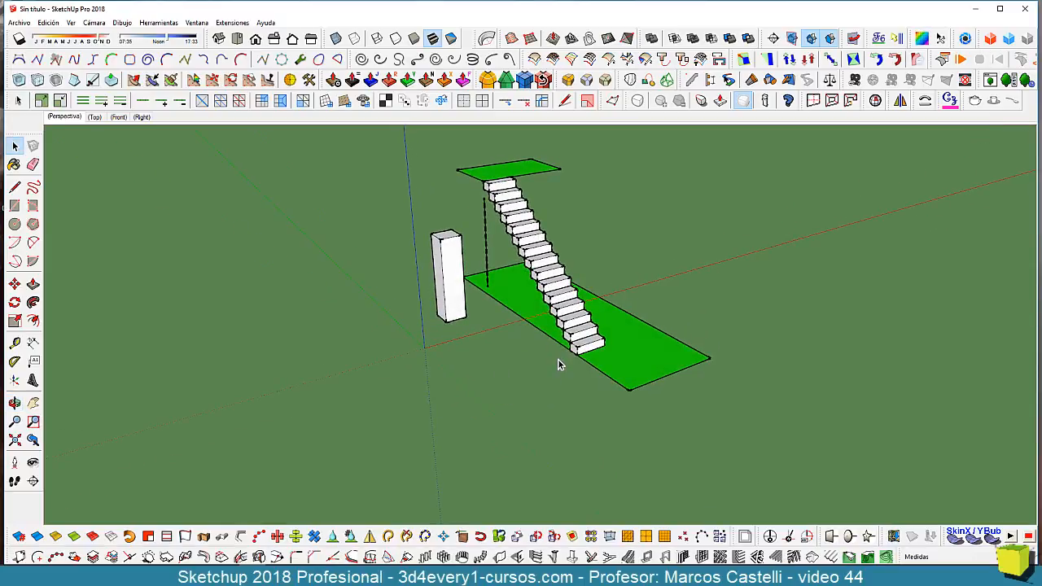
{"action": "middle_click_drag", "start_coordinate": [560, 360], "coordinate": [663, 357]}
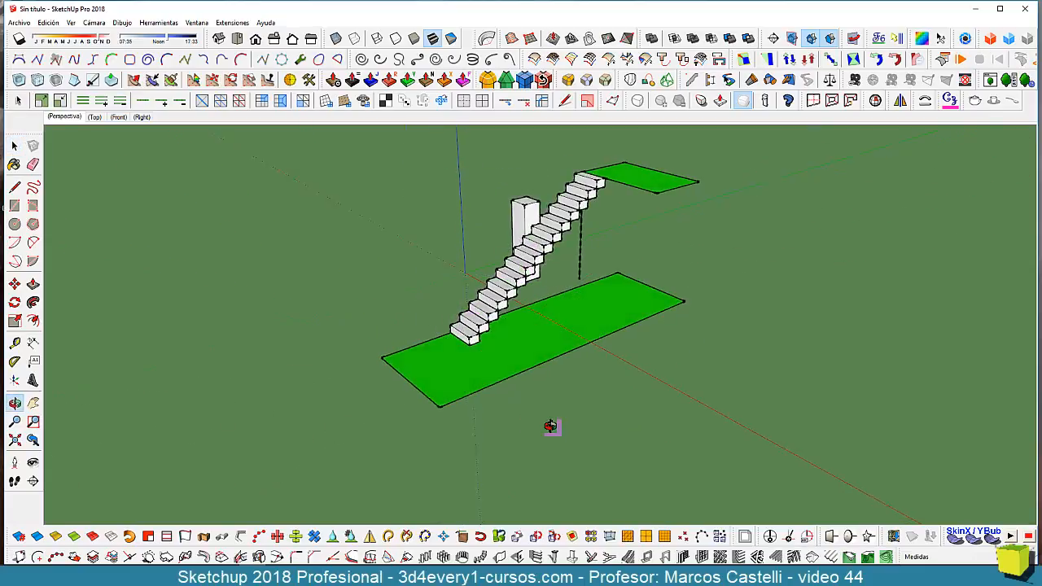
{"action": "left_click_drag", "start_coordinate": [551, 427], "coordinate": [558, 430]}
{"action": "key", "text": "space"}
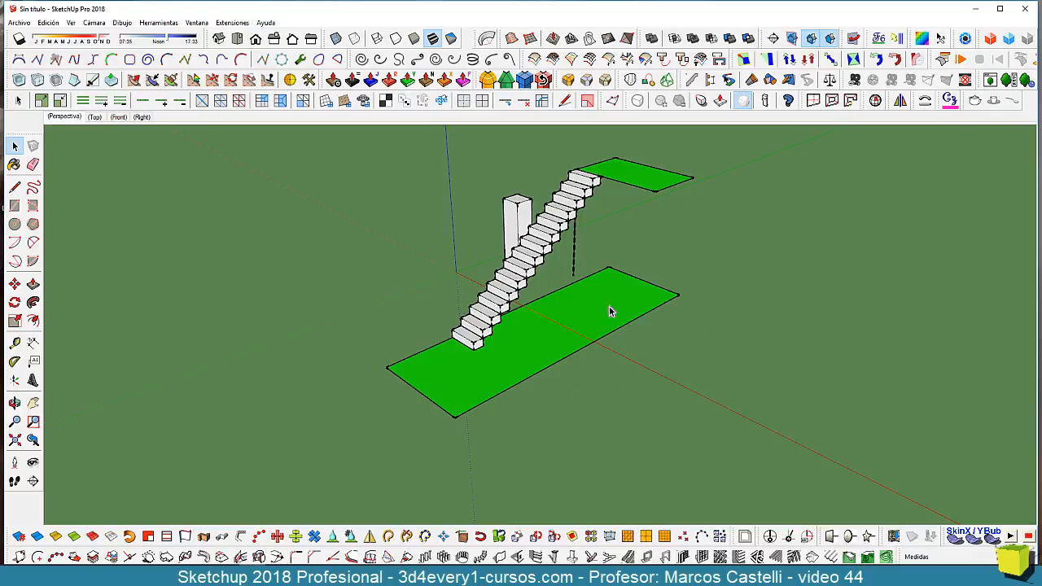
Select the lower rectangle's face and visible edges, and remove its short end edge and long outer edge from the selection.
{"action": "scroll", "coordinate": [673, 301], "scroll_direction": "up", "scroll_amount": 3}
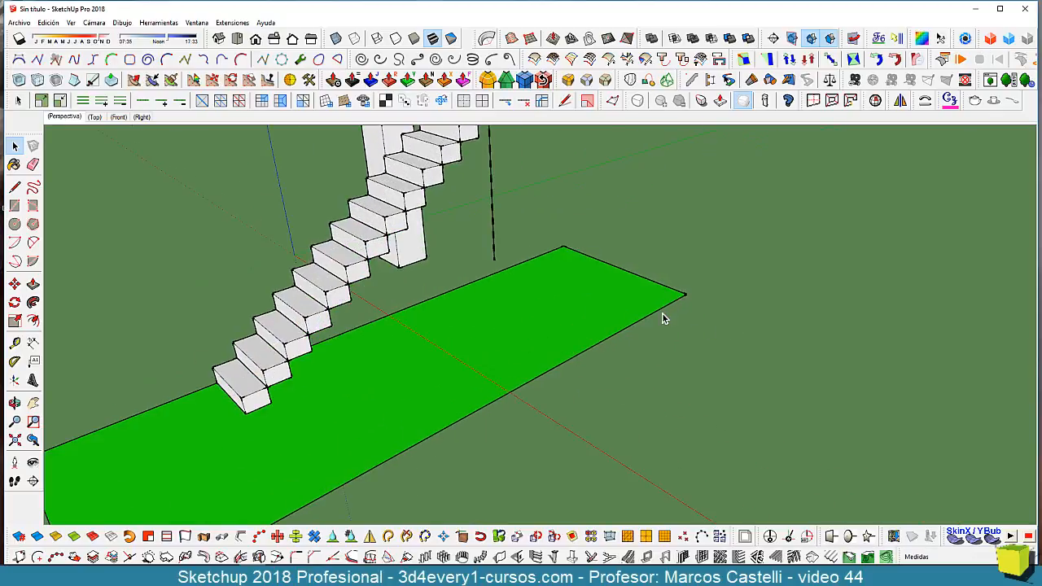
{"action": "left_click", "coordinate": [665, 307]}
{"action": "left_click", "coordinate": [663, 326]}
{"action": "left_click", "coordinate": [662, 308]}
{"action": "left_click", "coordinate": [679, 291], "text": "shift"}
{"action": "left_click", "coordinate": [652, 291], "text": "shift"}
{"action": "left_click", "coordinate": [555, 249], "text": "shift"}
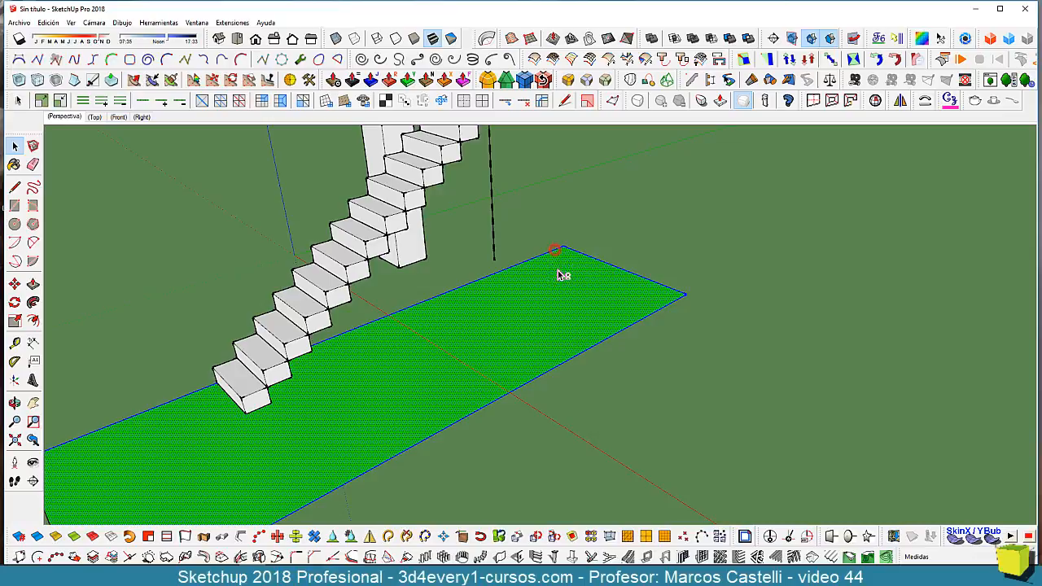
{"action": "left_click", "coordinate": [621, 272], "text": "shift"}
{"action": "left_click", "coordinate": [666, 307], "text": "shift"}
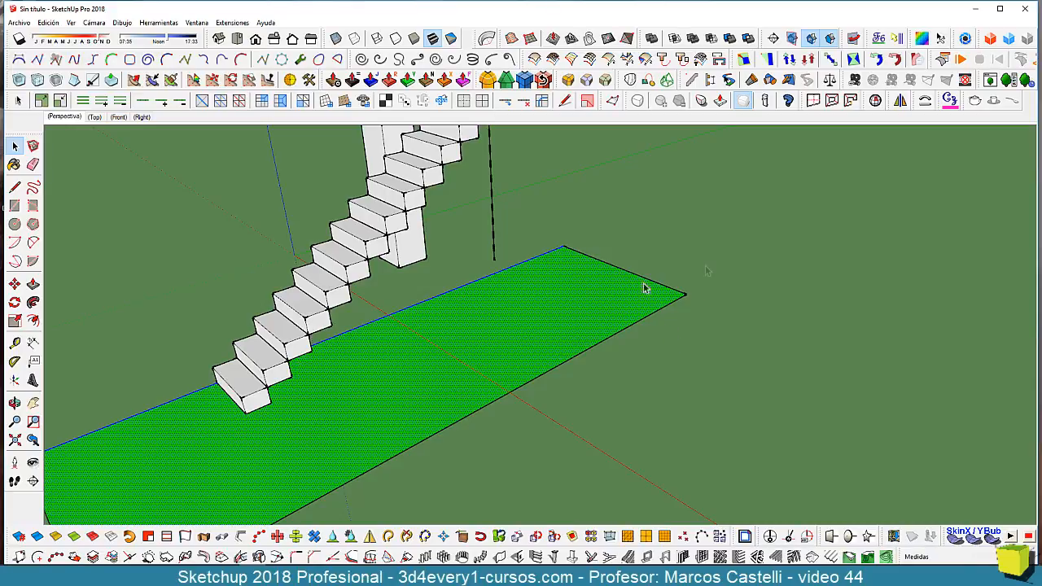
Add the lower rectangle's short end edge and long outer edge back to the current selection.
{"action": "scroll", "coordinate": [624, 329], "scroll_direction": "down", "scroll_amount": 2}
{"action": "scroll", "coordinate": [581, 276], "scroll_direction": "up", "scroll_amount": 1}
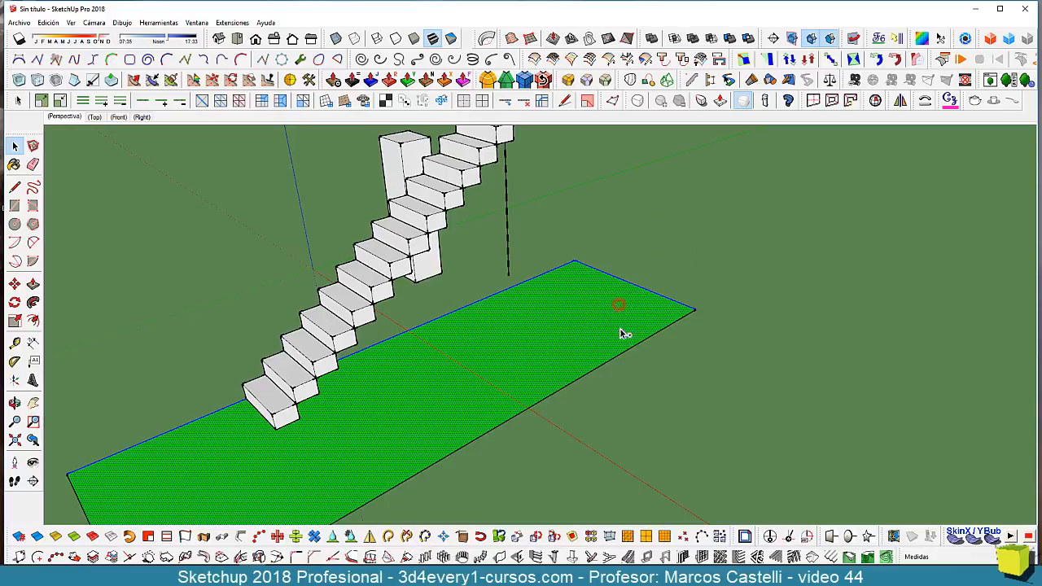
{"action": "left_click", "coordinate": [673, 324], "text": "shift"}
{"action": "scroll", "coordinate": [663, 356], "scroll_direction": "down", "scroll_amount": 4}
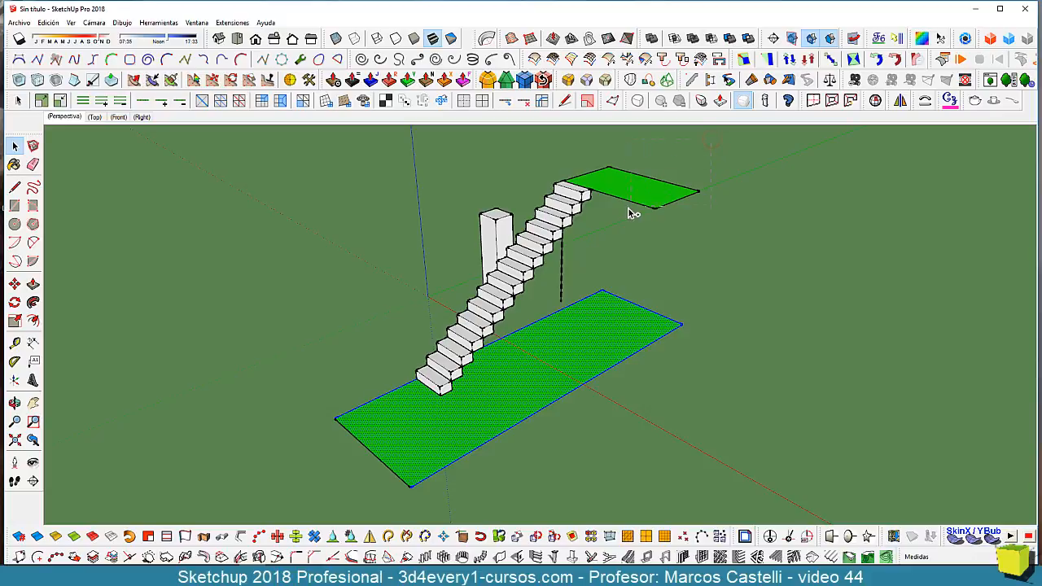
Extend the selection with the upper rectangle, the upper and middle stair steps, the column's top edges and side face, and the divided line.
{"action": "left_click_drag", "start_coordinate": [628, 208], "coordinate": [506, 234], "text": "shift"}
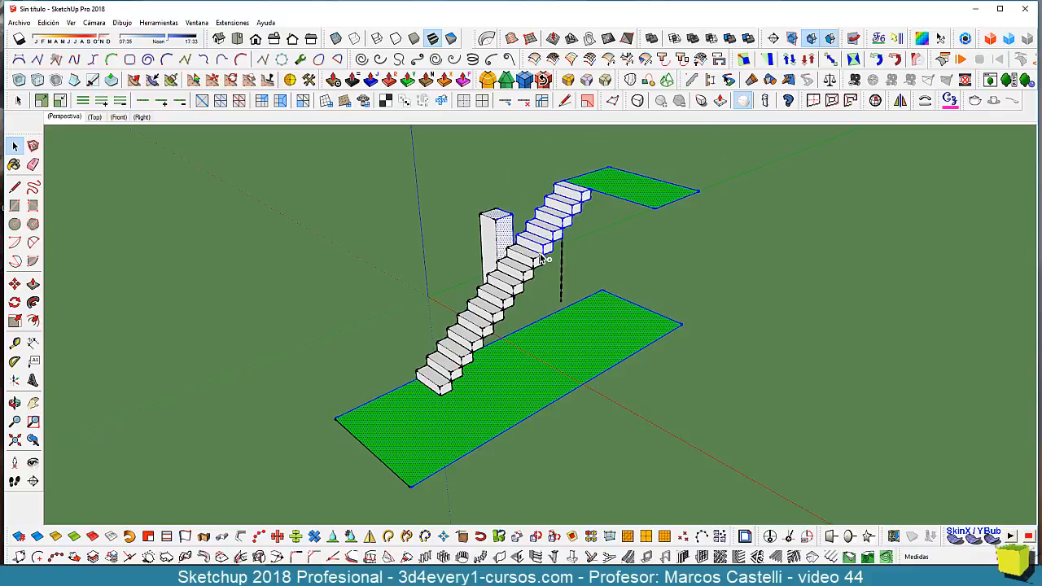
{"action": "left_click_drag", "start_coordinate": [448, 167], "coordinate": [532, 252], "text": "shift"}
{"action": "left_click_drag", "start_coordinate": [442, 166], "coordinate": [584, 259], "text": "ctrl"}
{"action": "left_click_drag", "start_coordinate": [711, 152], "coordinate": [500, 329], "text": "ctrl"}
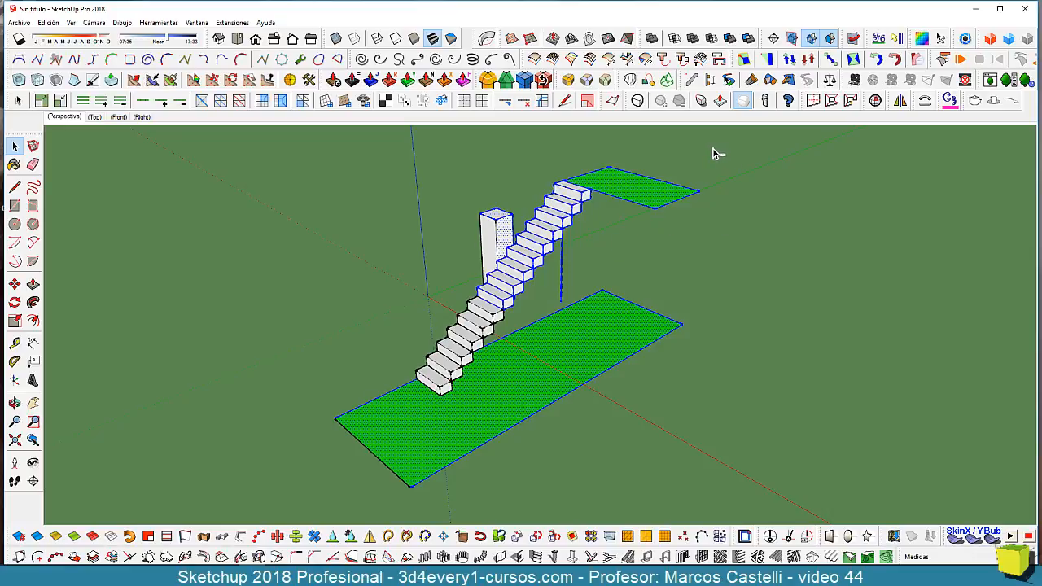
Subtract the upper rectangle, selected steps, column, divided line and lower rectangle from the selection, ending with the remaining middle step.
{"action": "left_click_drag", "start_coordinate": [710, 142], "coordinate": [524, 232], "text": "ctrl+shift"}
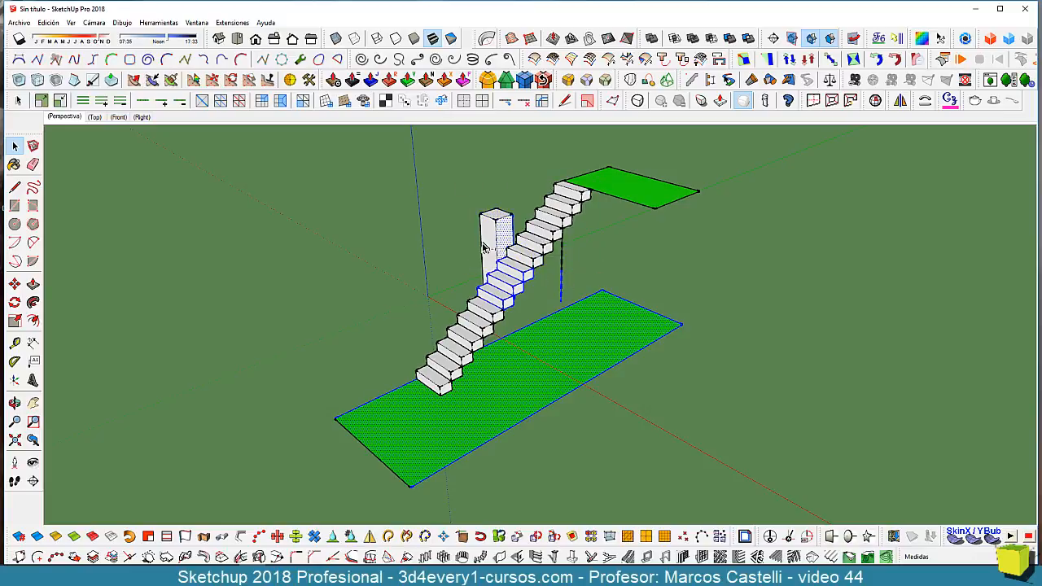
{"action": "left_click_drag", "start_coordinate": [460, 184], "coordinate": [581, 316], "text": "ctrl+shift"}
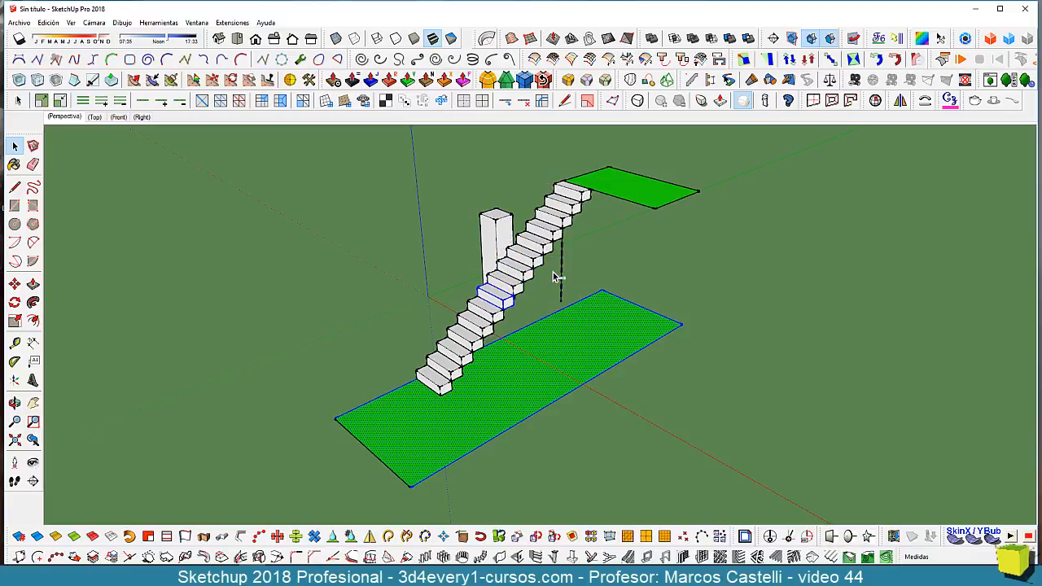
{"action": "double_click", "coordinate": [596, 301], "text": "ctrl+shift"}
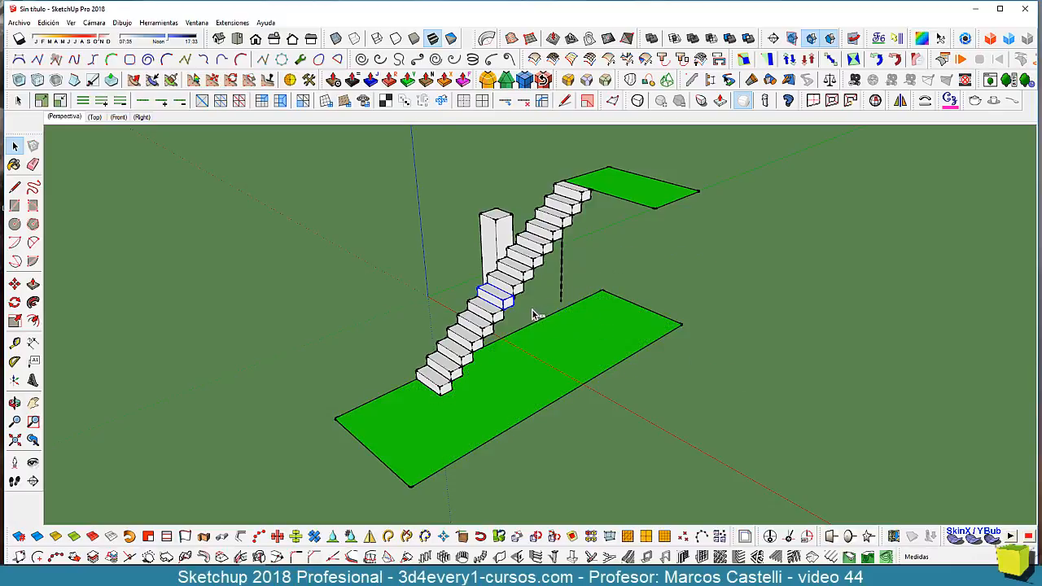
{"action": "mouse_move", "coordinate": [531, 313]}
{"action": "left_mouse_down", "text": "ctrl+shift"}
{"action": "mouse_move", "coordinate": [453, 269]}
{"action": "mouse_move", "coordinate": [438, 243]}
{"action": "left_mouse_up", "text": "ctrl+shift"}
Make a new selection of the upper rectangle, upper steps and column top, and include the lower rectangle's short end edge near the divided line.
{"action": "left_click", "coordinate": [452, 136]}
{"action": "left_click_drag", "start_coordinate": [493, 156], "coordinate": [731, 257]}
{"action": "left_click_drag", "start_coordinate": [582, 273], "coordinate": [692, 346]}
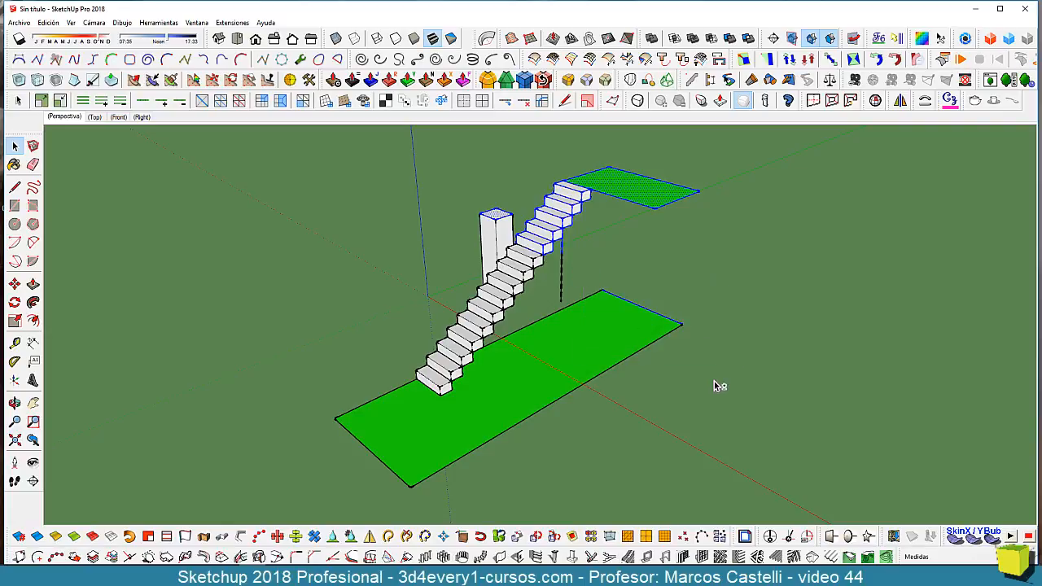
{"action": "left_click", "coordinate": [715, 360]}
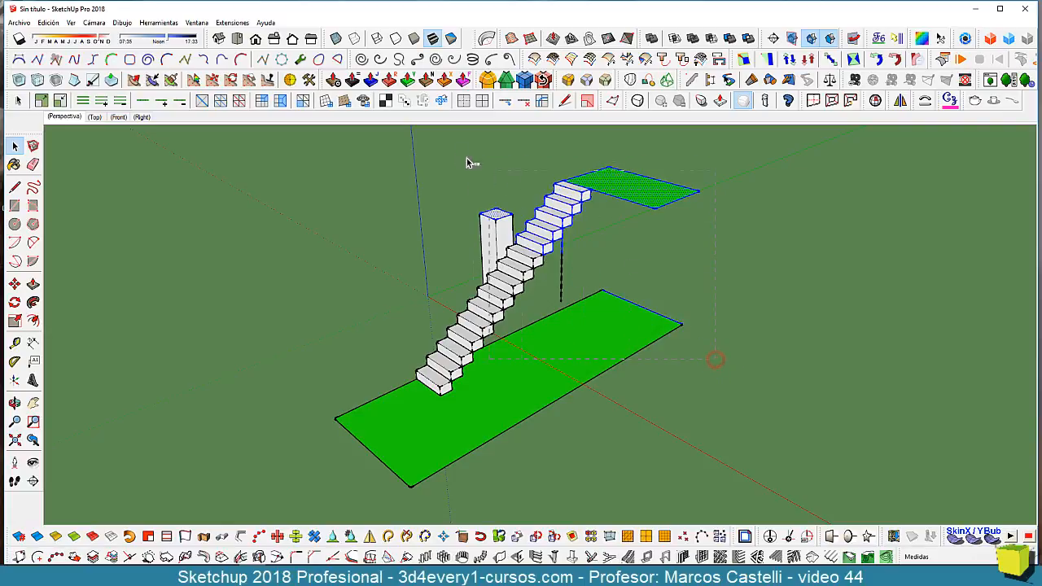